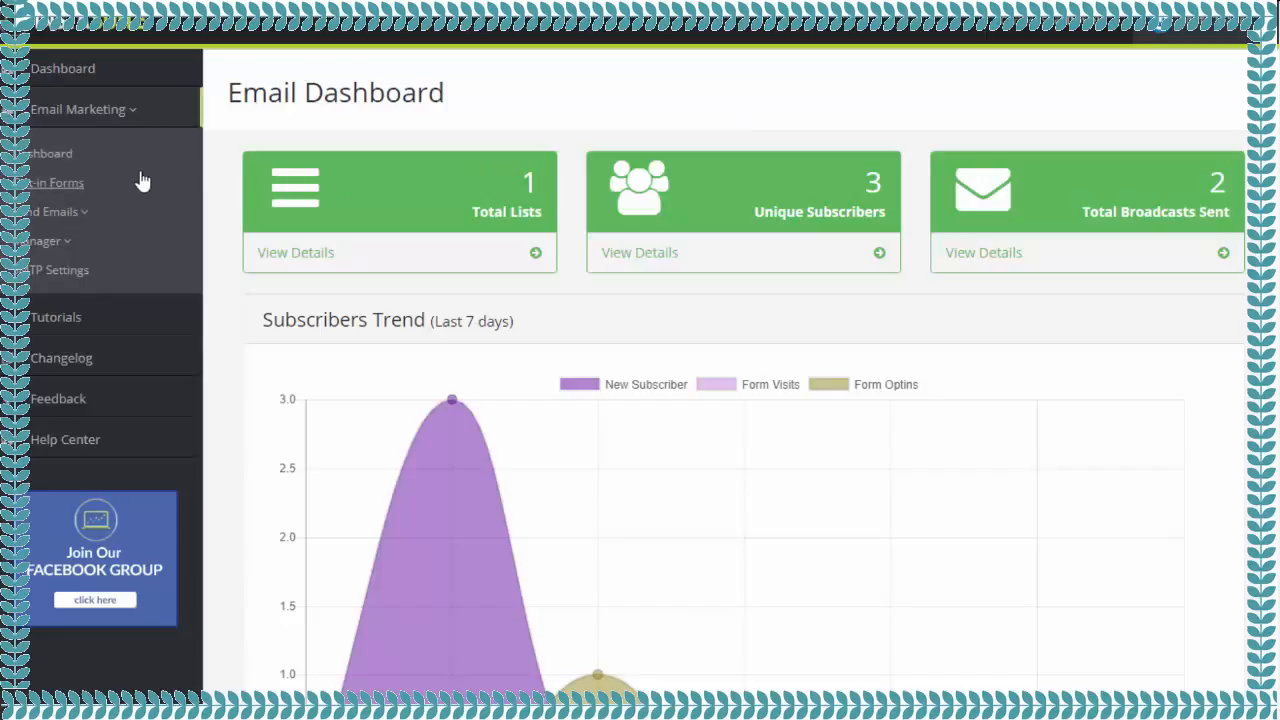
Review the subscriber and broadcast trends on the email dashboard, and view the opt-in forms overview.
scroll(461, 300, "down", 5)
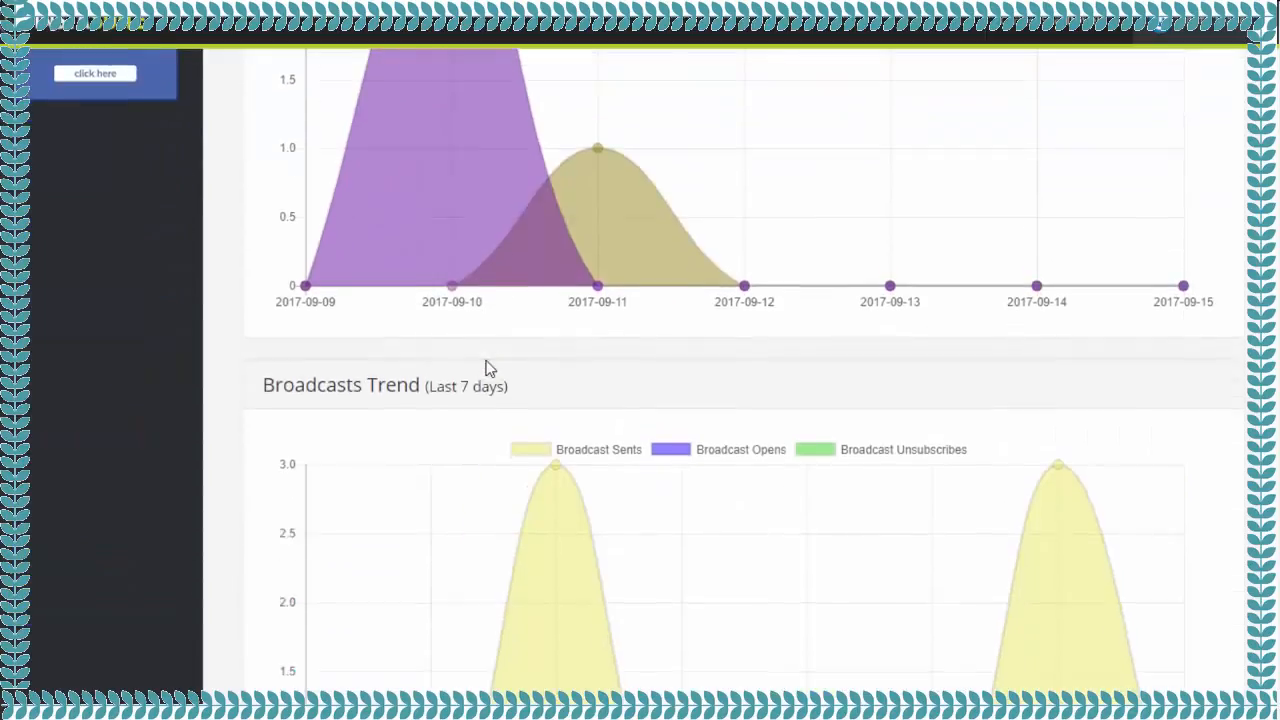
scroll(491, 380, "down", 6)
scroll(494, 396, "up", 2)
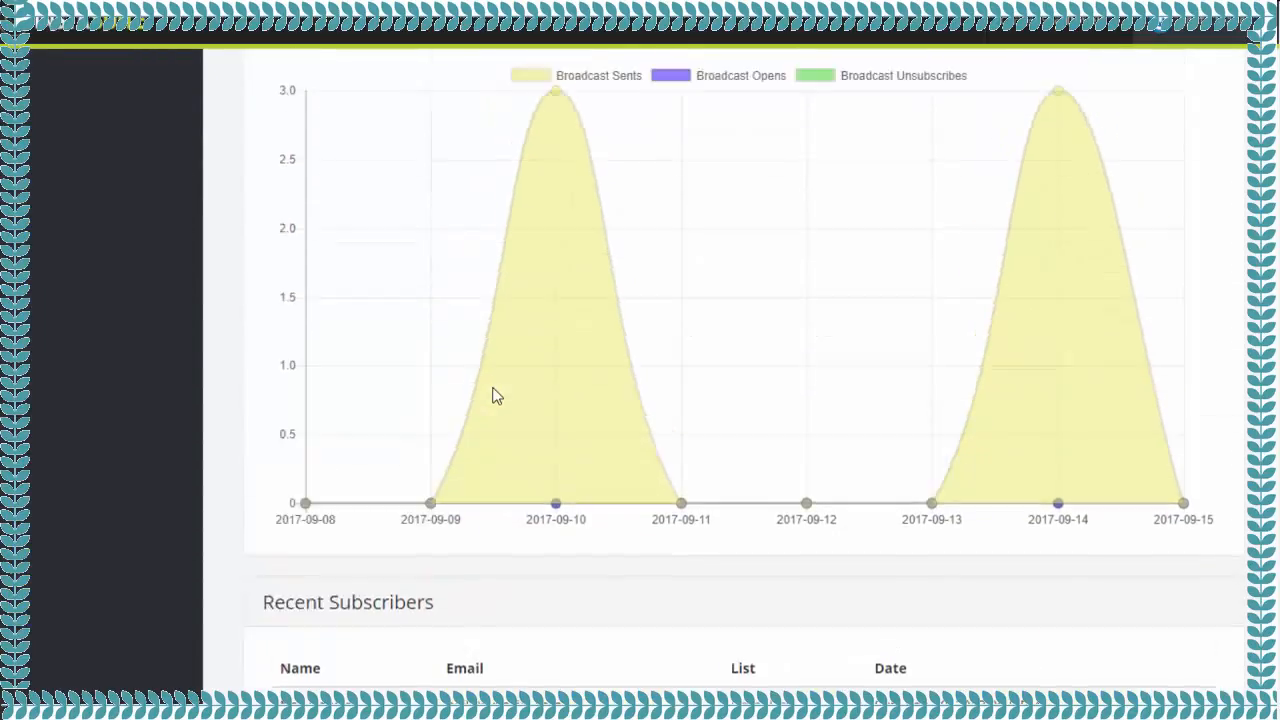
scroll(494, 392, "up", 9)
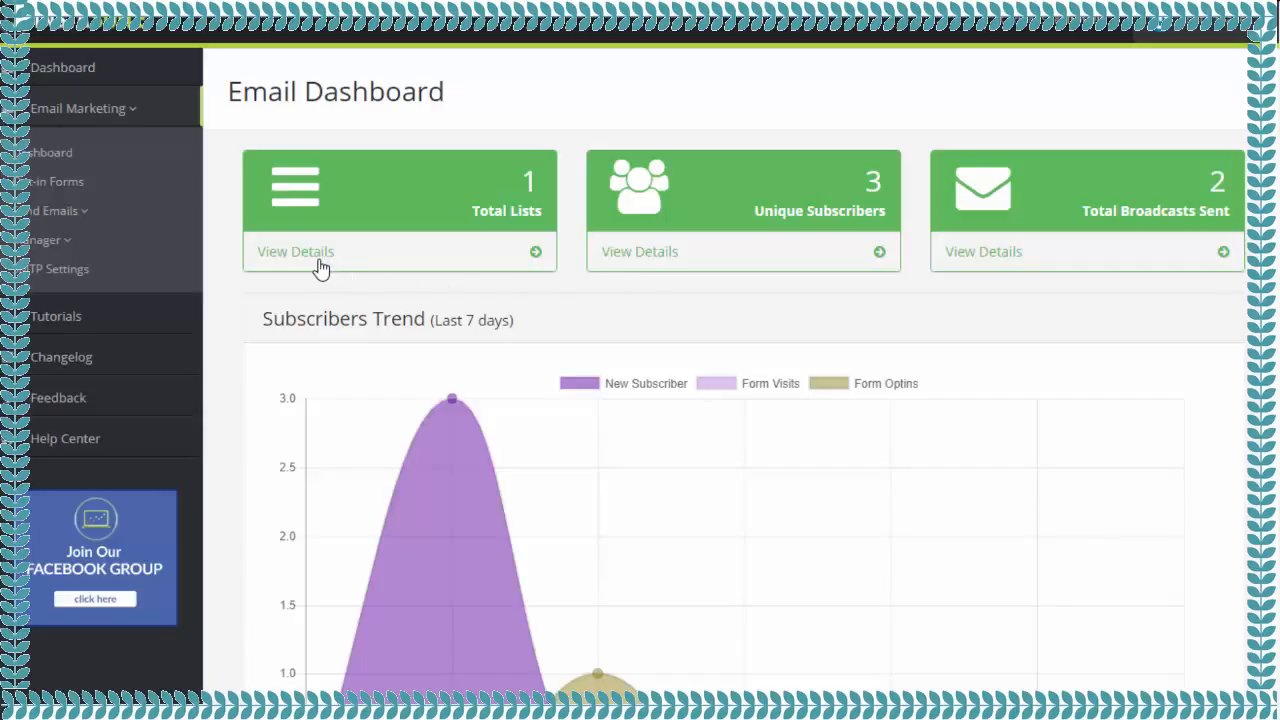
left_click(62, 191)
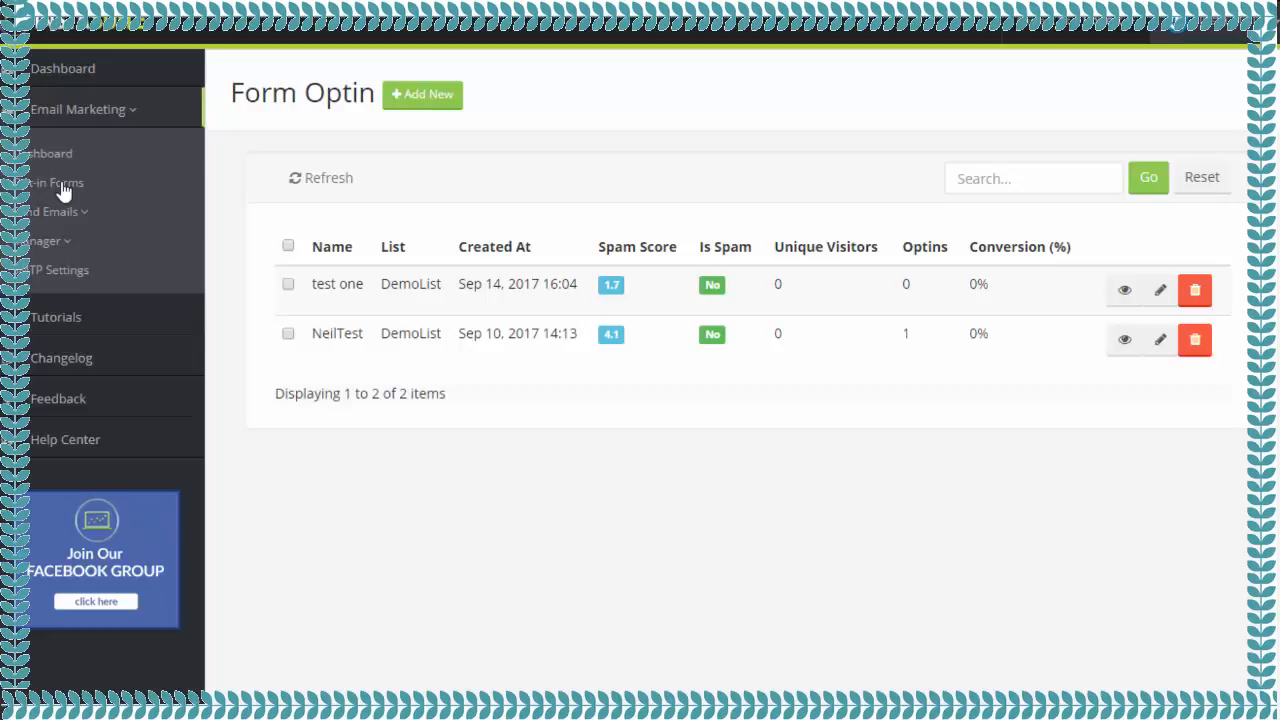
Start a new mailing list and name it InstaMailer_Customers.
left_click(72, 245)
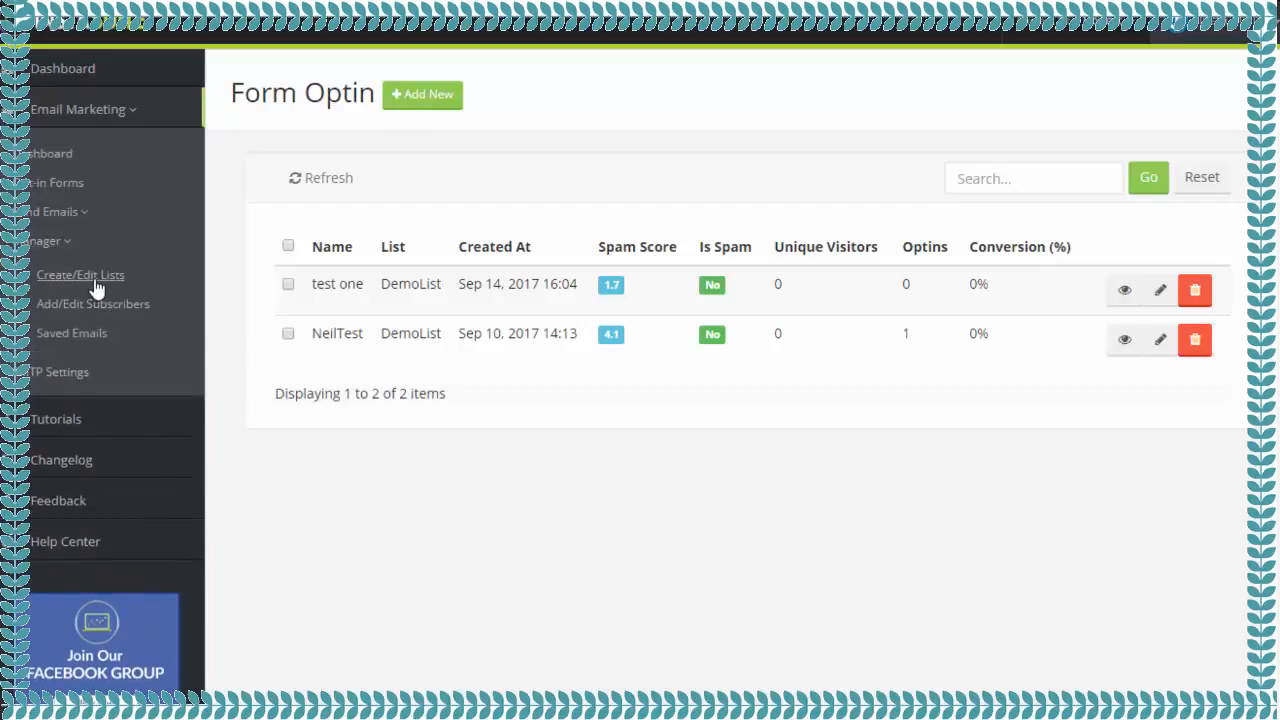
left_click(97, 276)
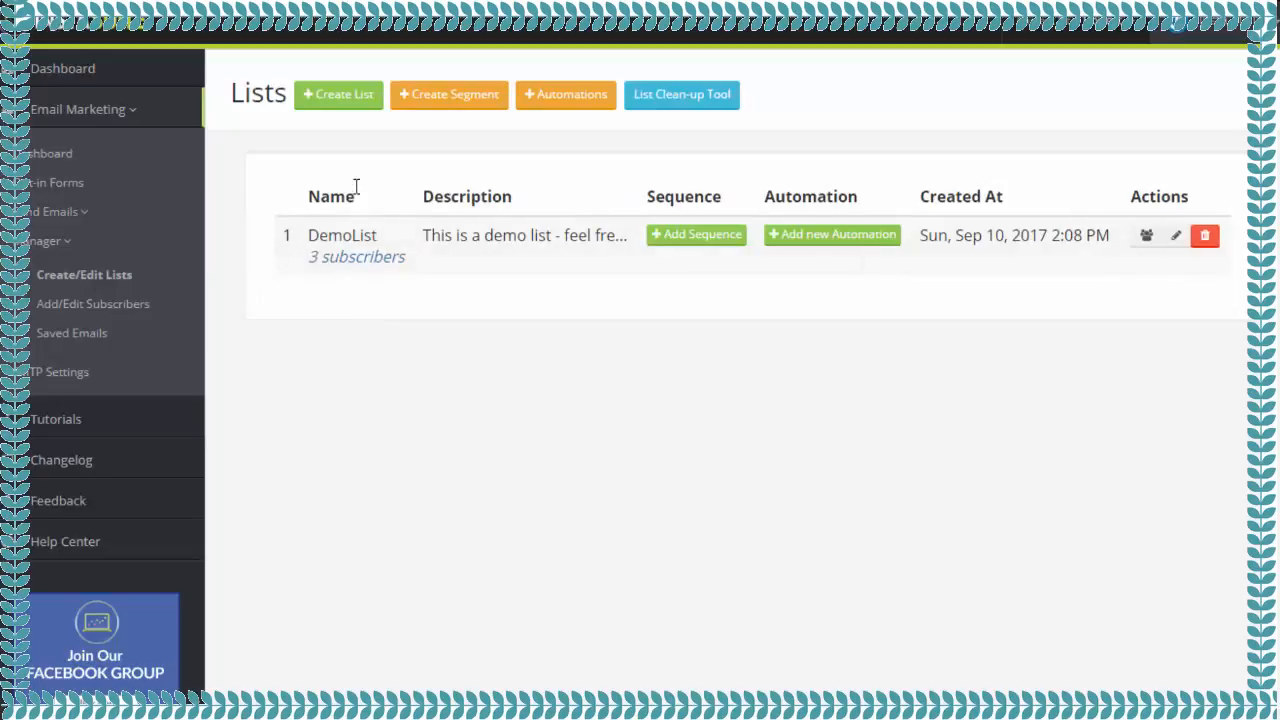
left_click(357, 104)
type("InstaMailer_Customers")
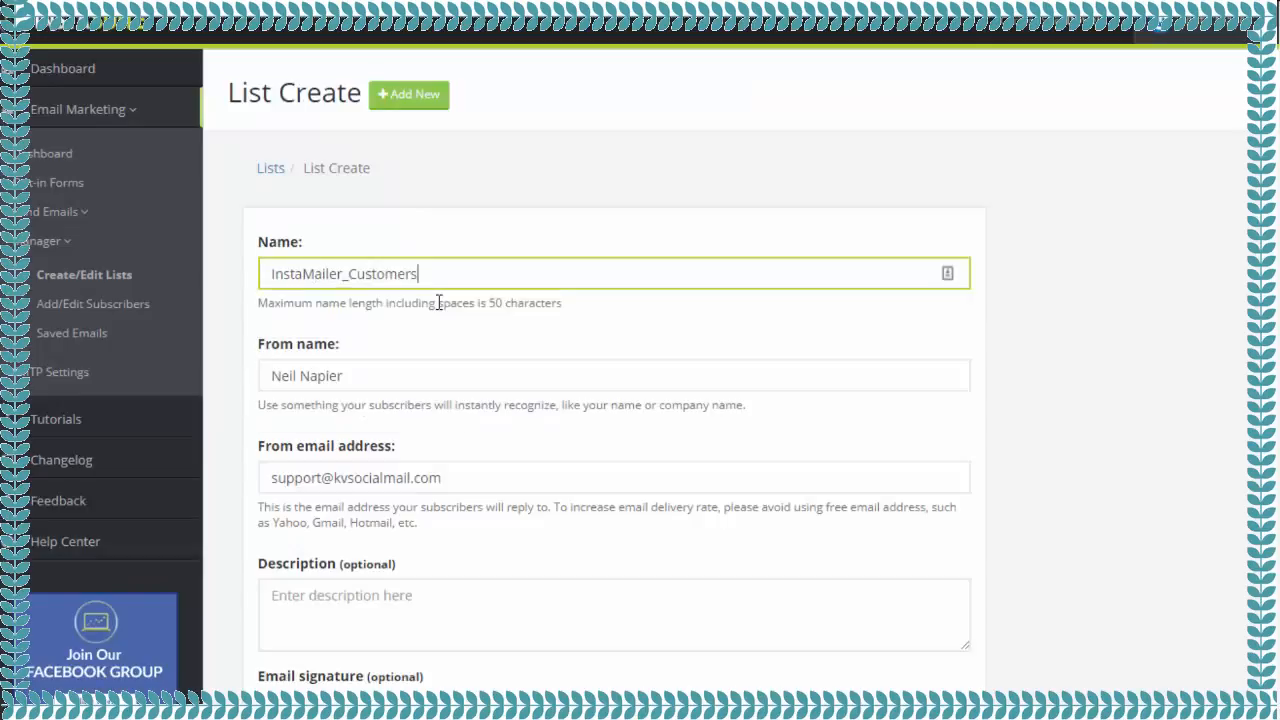
Submit the new list with the prefilled sender name and email, leaving the description and email signature empty.
left_click(445, 370)
left_click(451, 477)
left_click(472, 451)
scroll(472, 451, "down", 2)
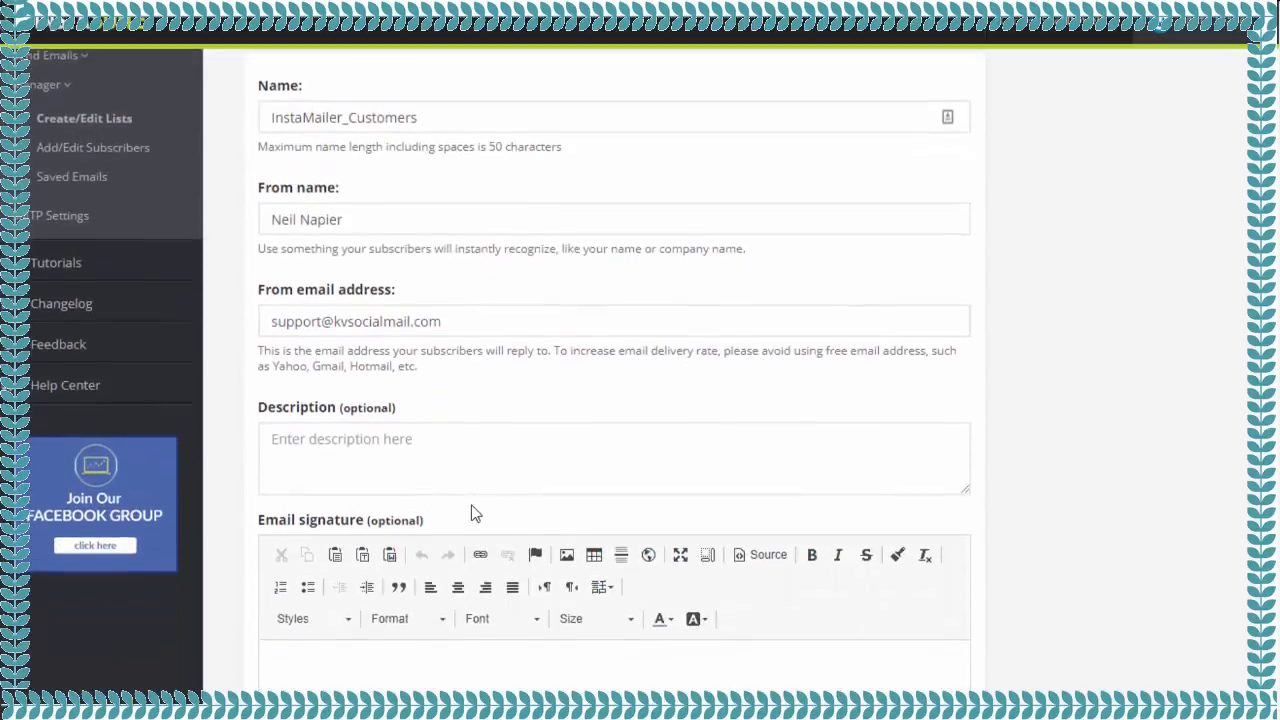
left_click(478, 461)
scroll(477, 477, "down", 3)
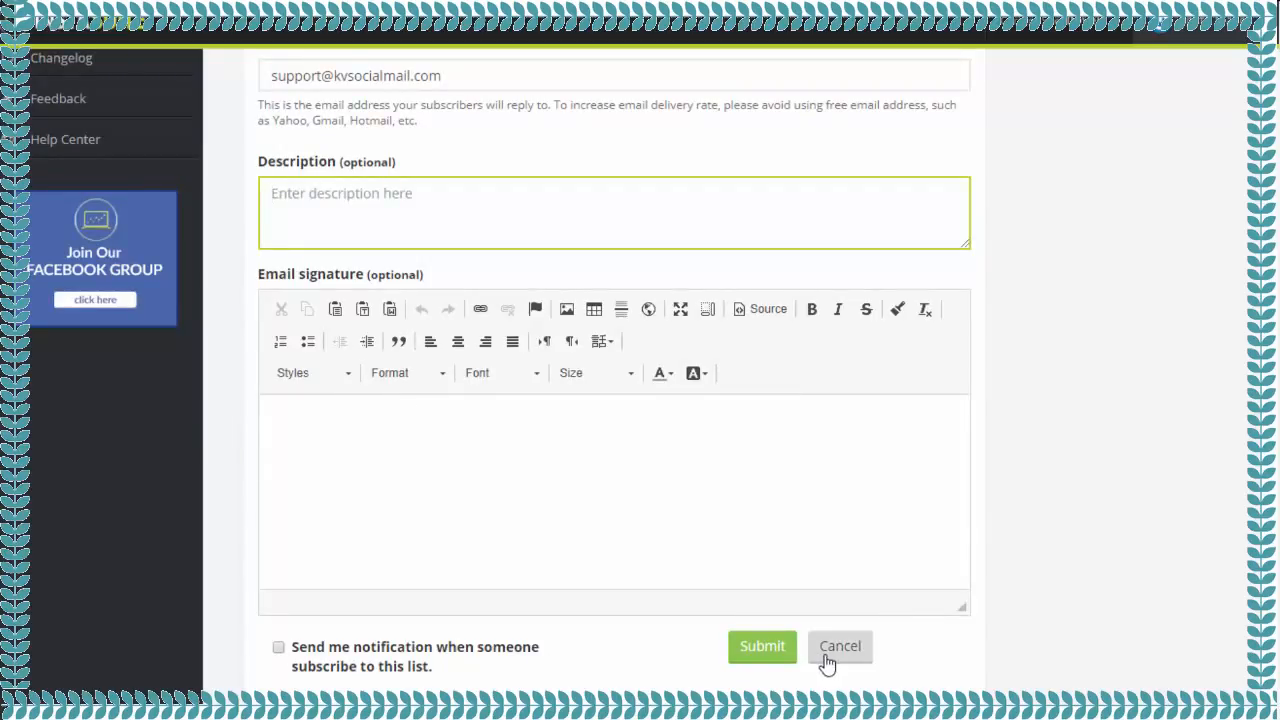
left_click(764, 652)
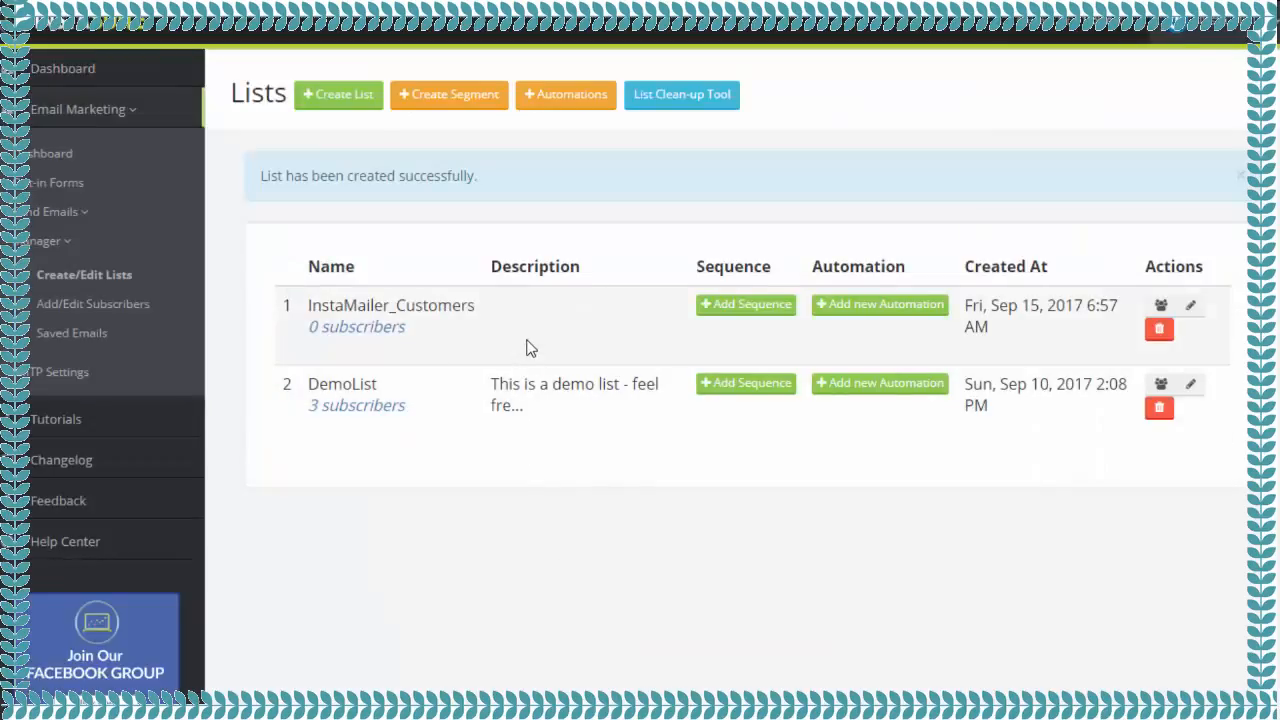
Create an email sequence named "Initiation series" for DemoList, without a description.
left_click(728, 316)
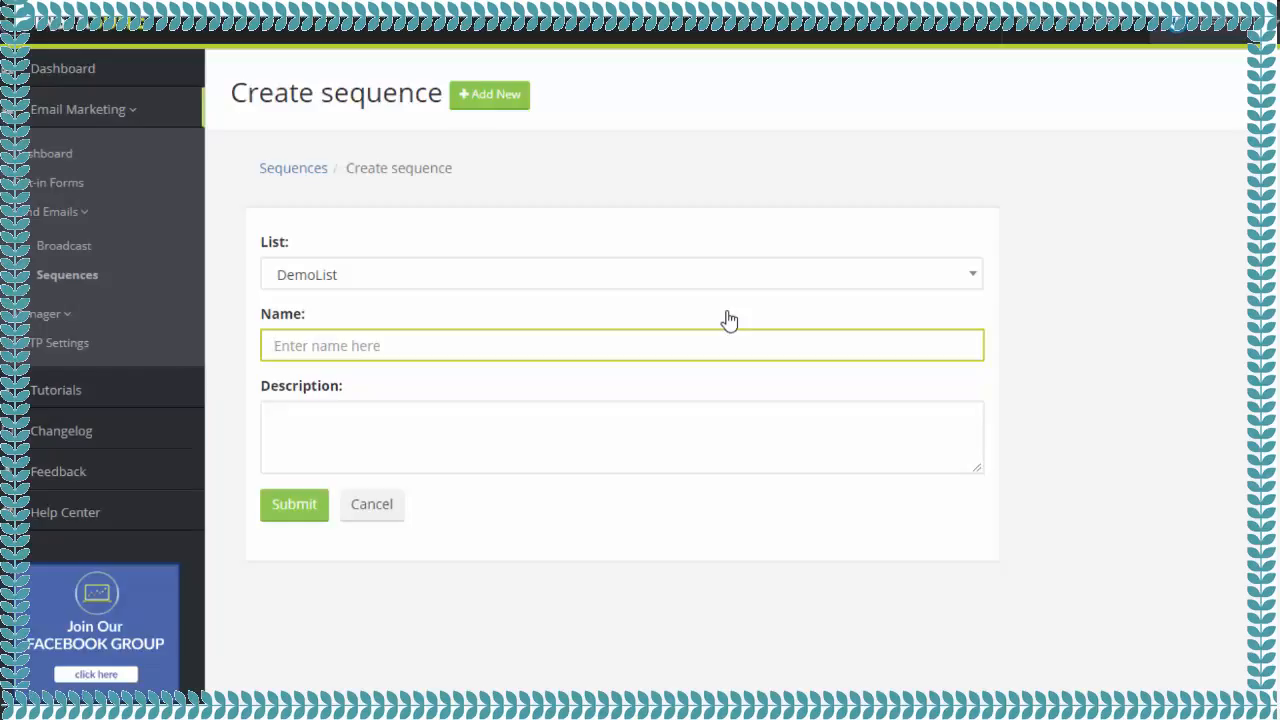
type("Initiation series")
left_click(318, 510)
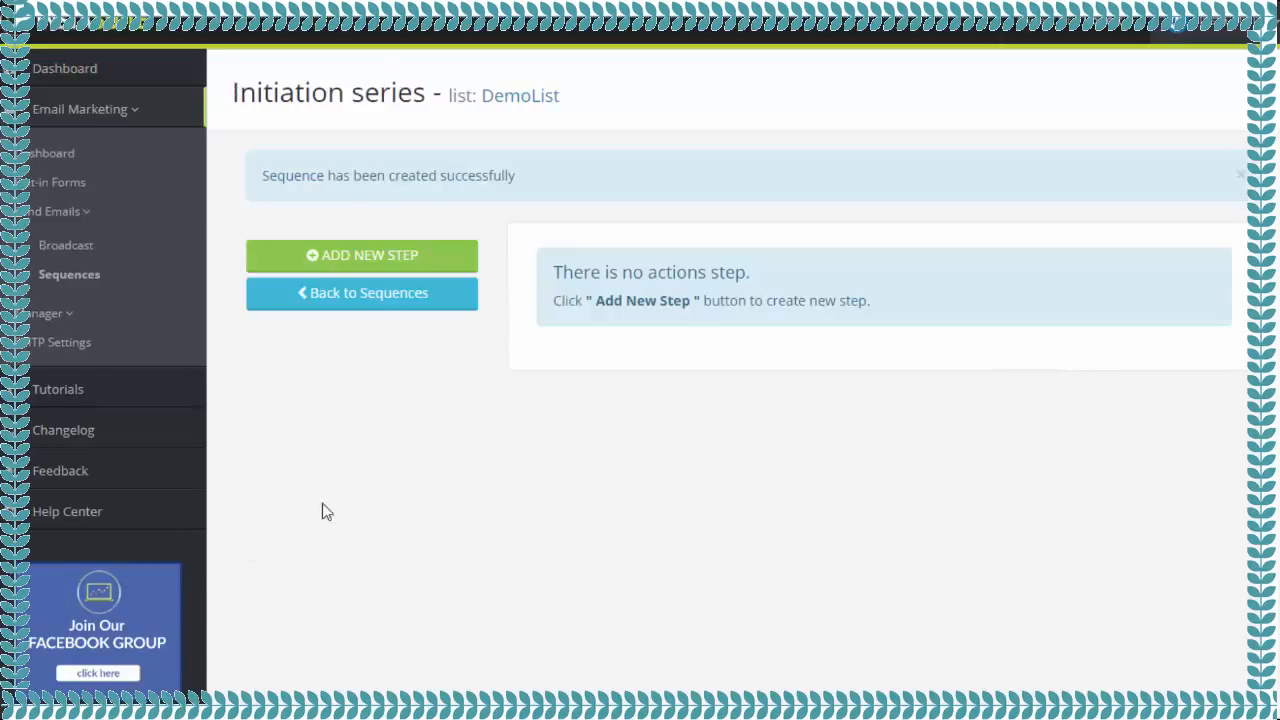
Add a step to the Initiation series triggered 0 days after subscription, and save it with the default email content.
left_click(383, 264)
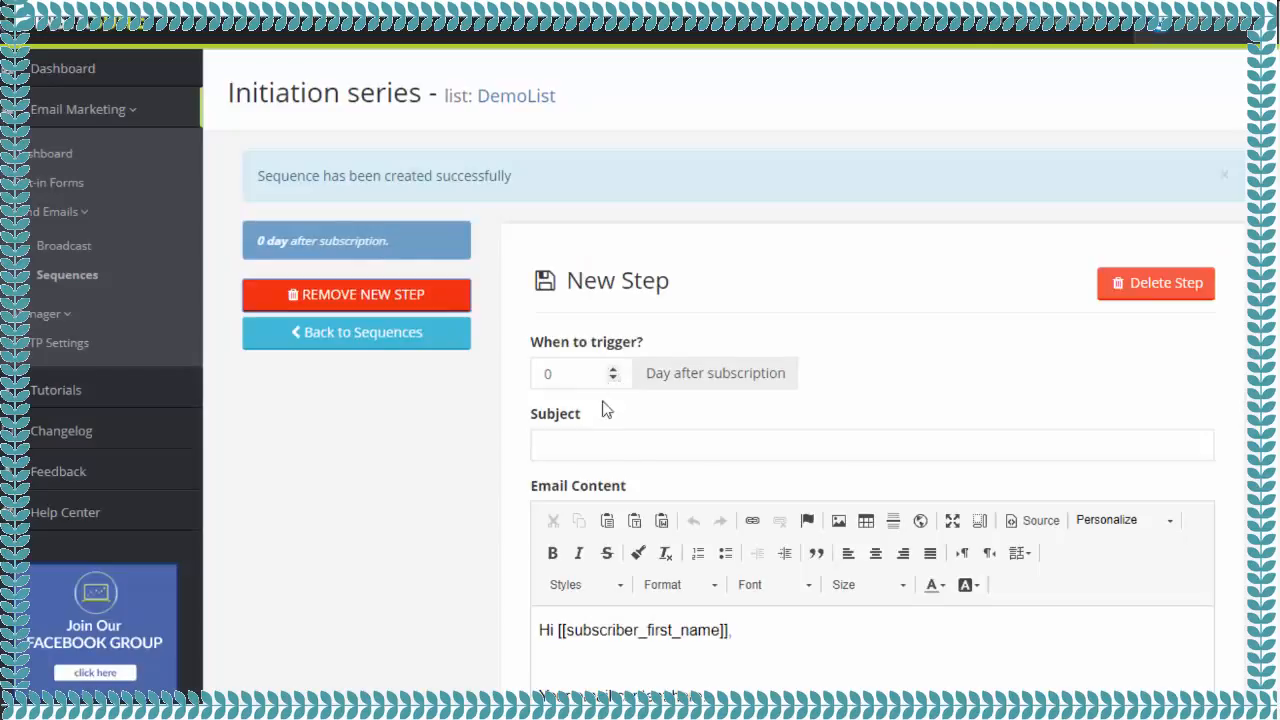
scroll(1017, 460, "down", 2)
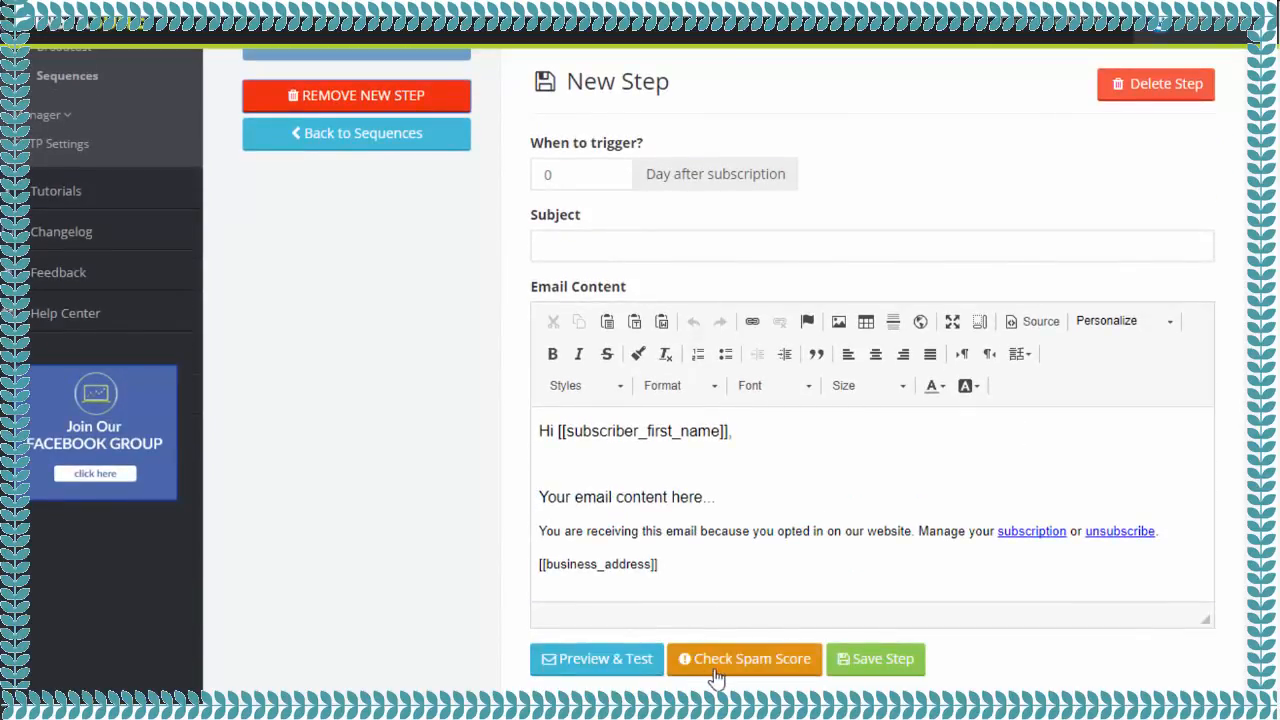
left_click(878, 675)
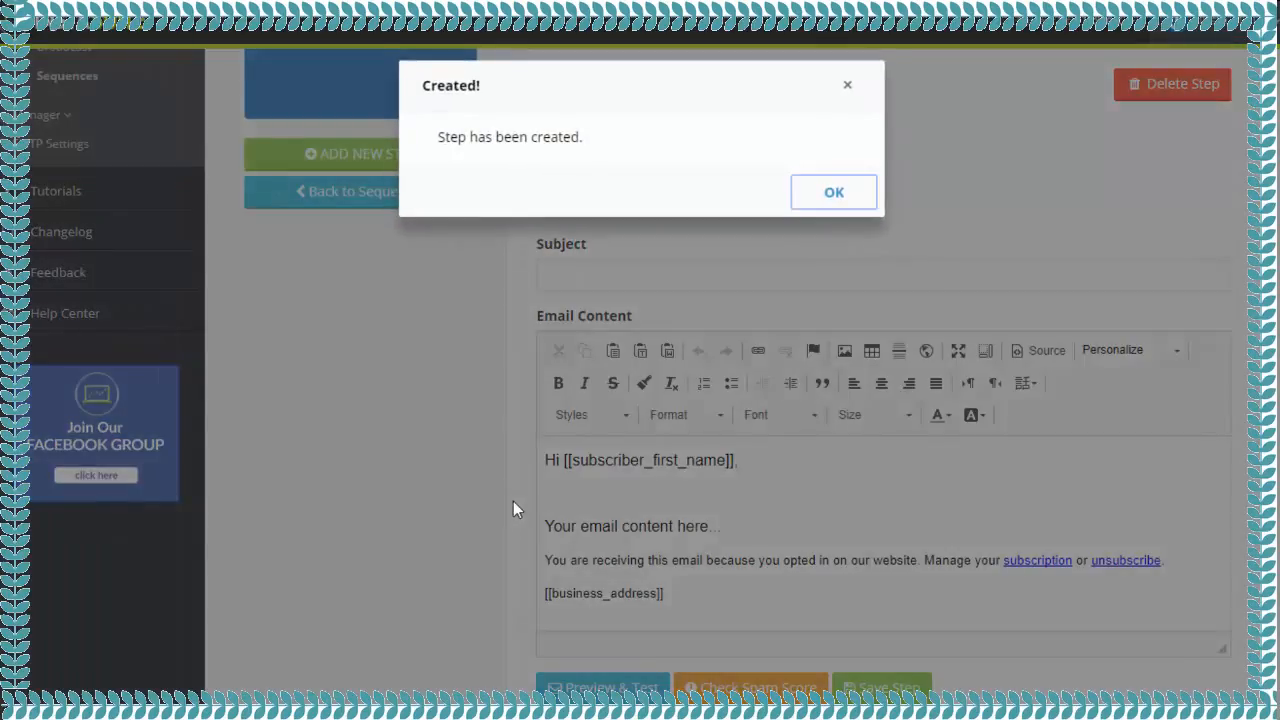
left_click(842, 202)
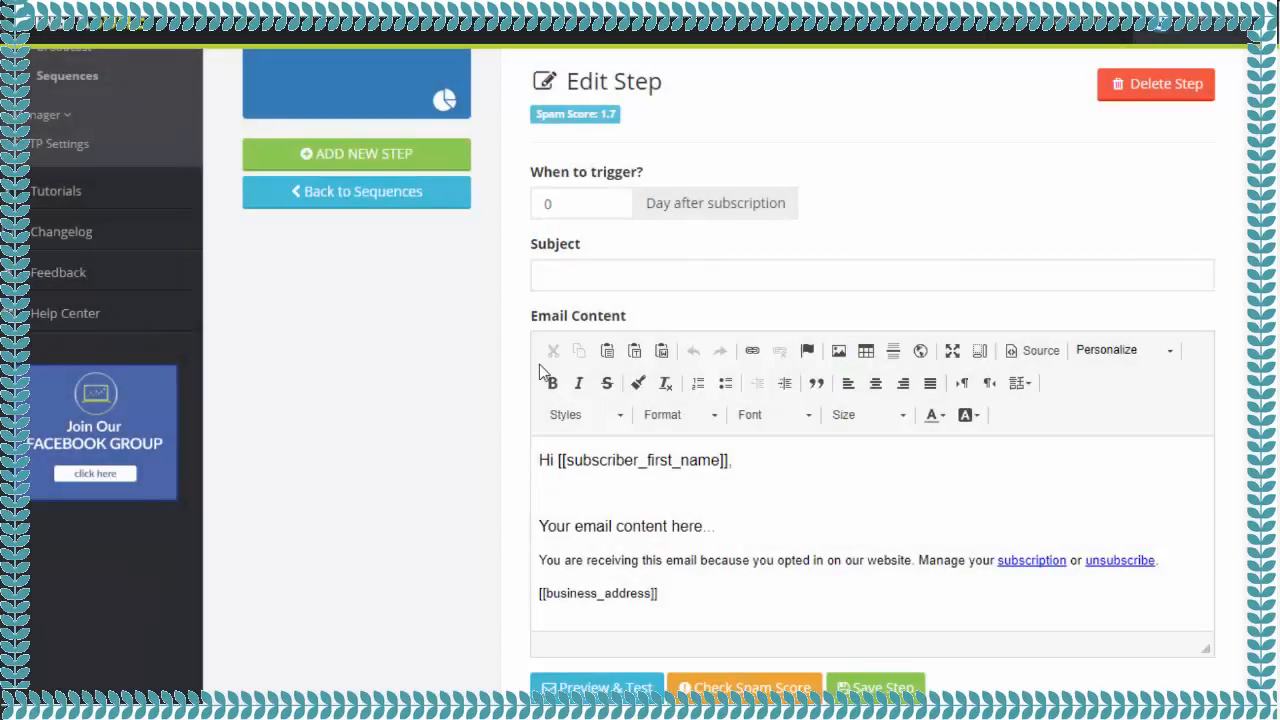
View the sequence report for the immediate step, and return to the lists overview.
scroll(477, 392, "up", 3)
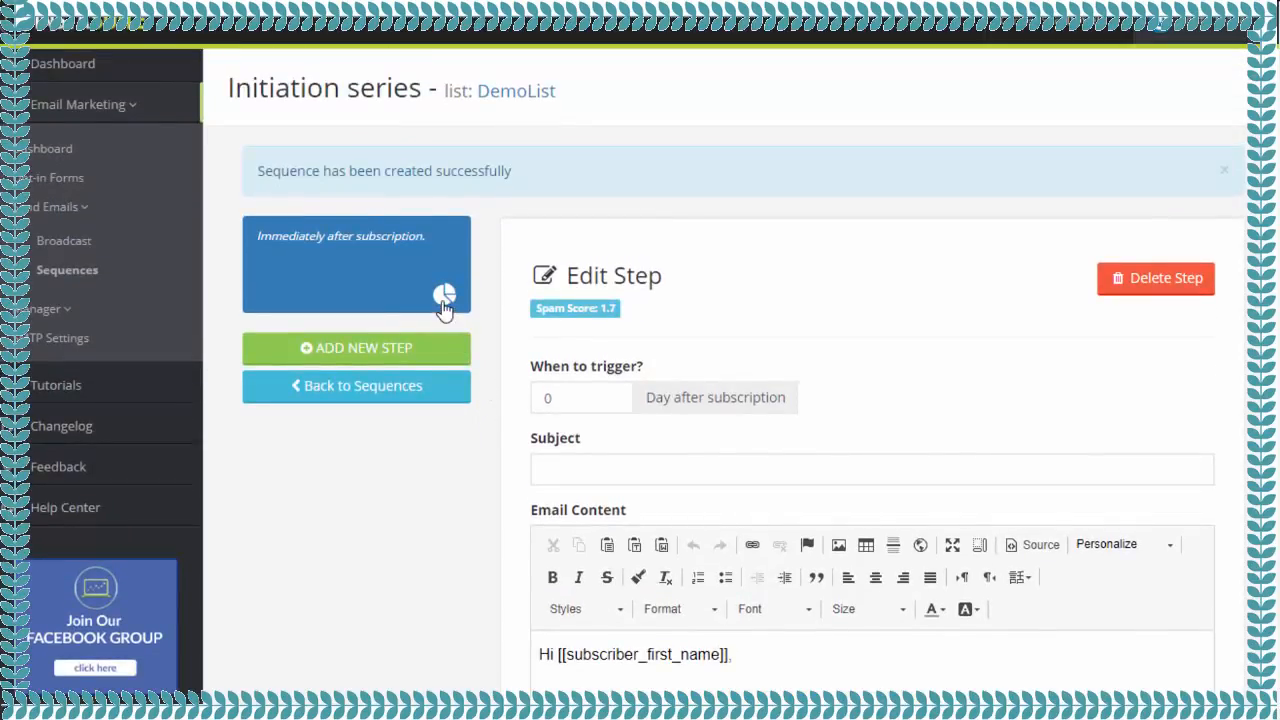
left_click(444, 300)
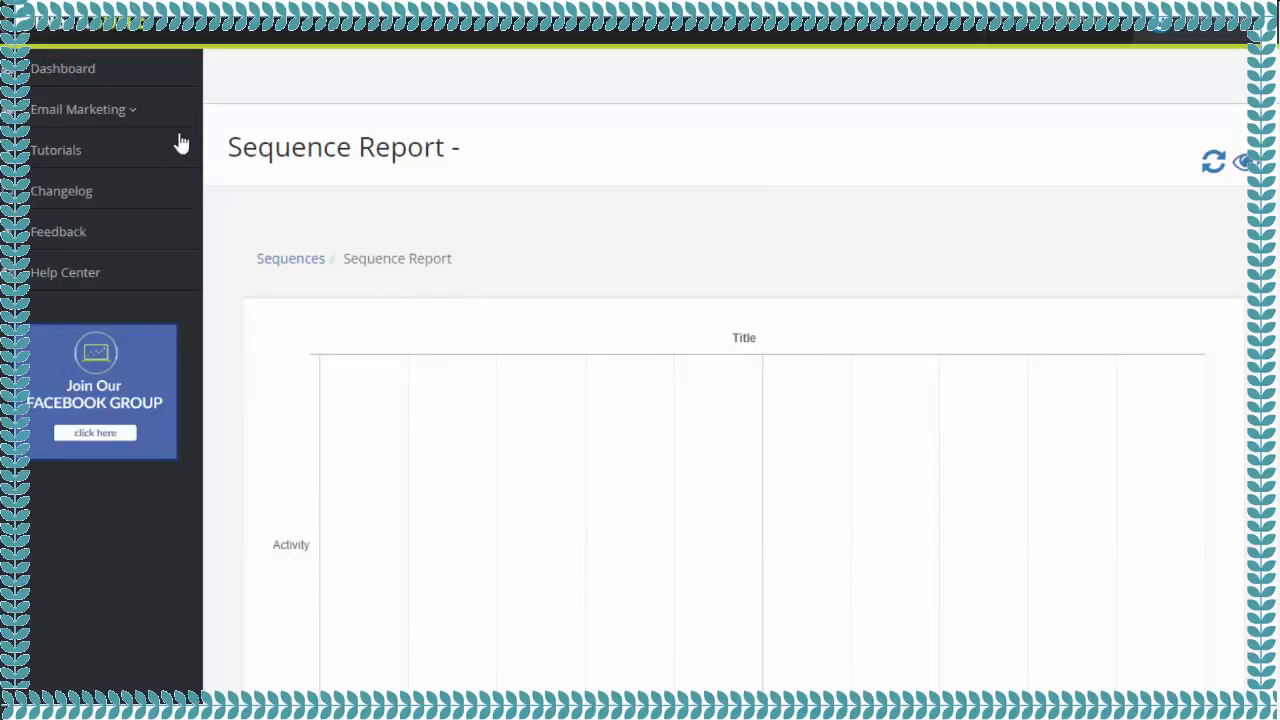
left_click(140, 112)
left_click(86, 212)
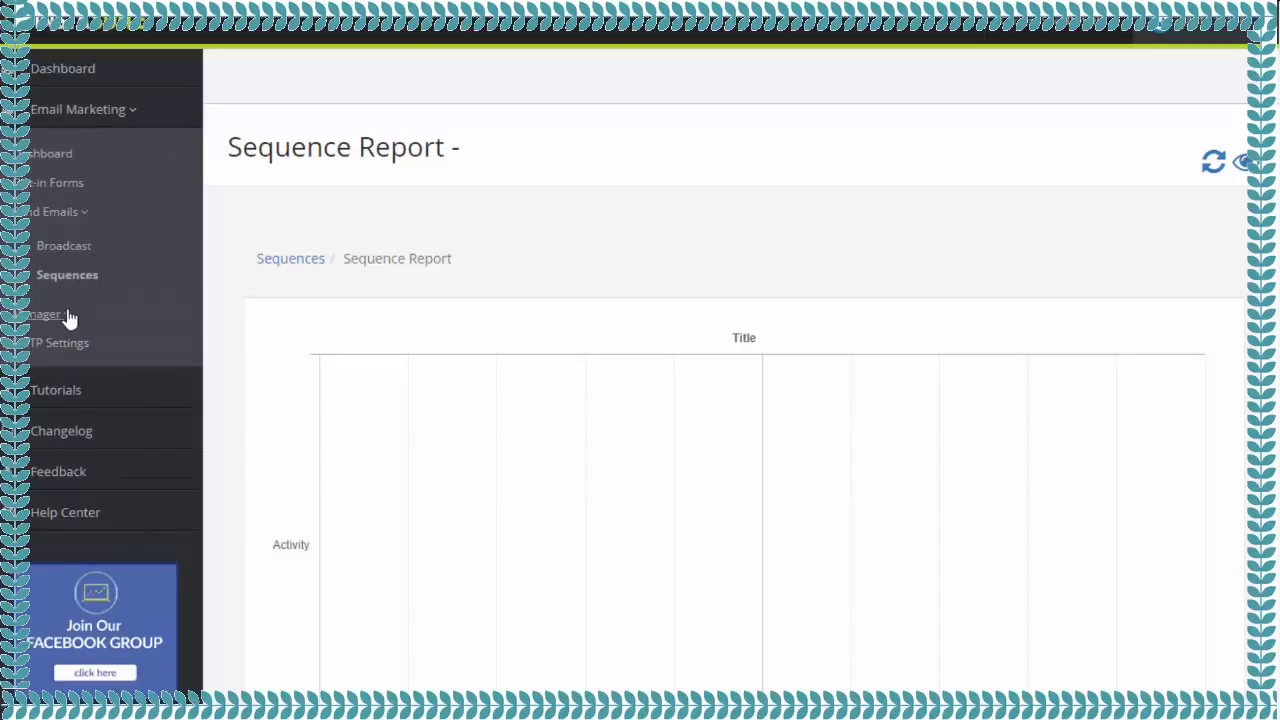
left_click(68, 318)
left_click(103, 351)
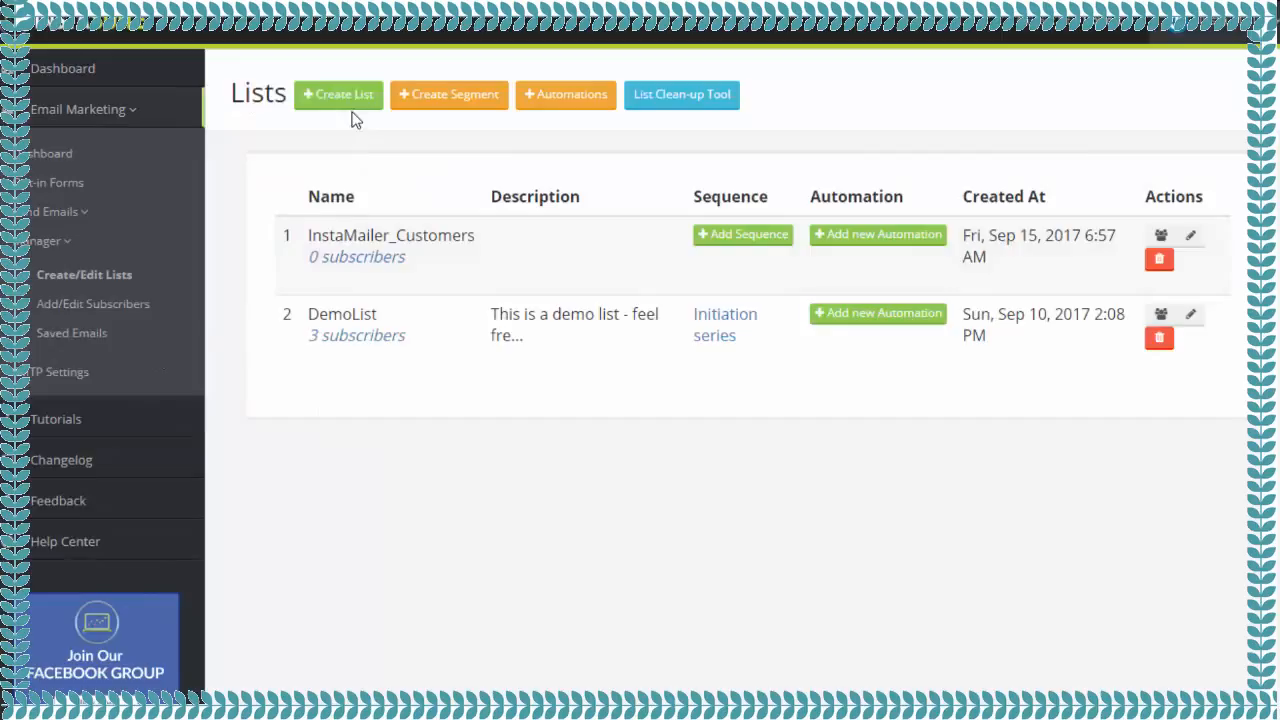
Set up a segment of the InstaMailer_Customers list for subscribers who didn't open the "Welcome to InstaMailer" broadcast.
left_click(446, 96)
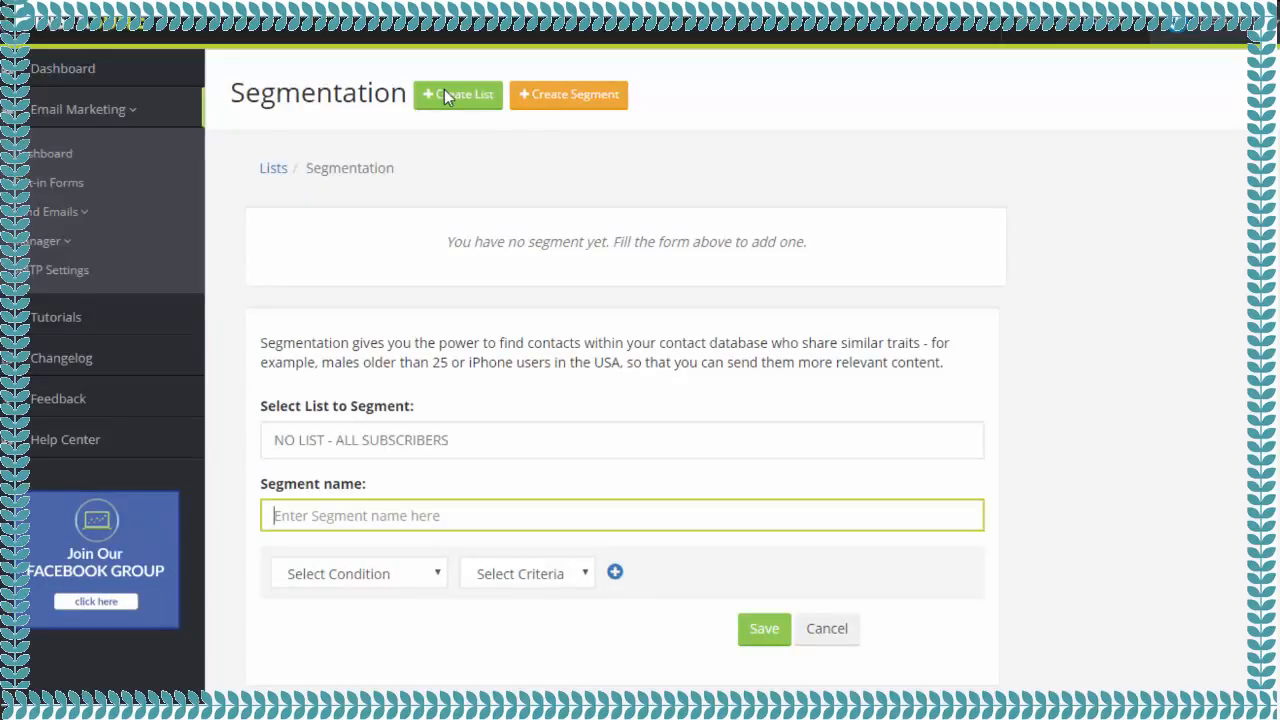
left_click(495, 445)
left_click(464, 508)
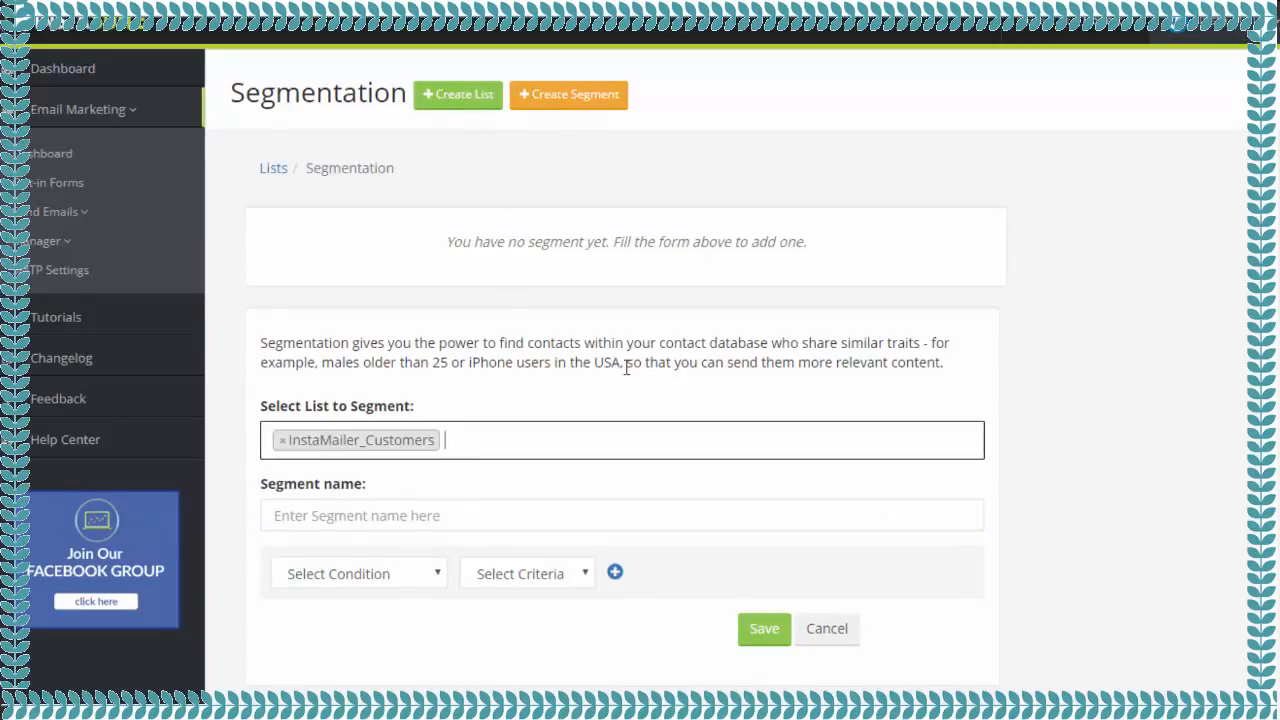
left_click(378, 587)
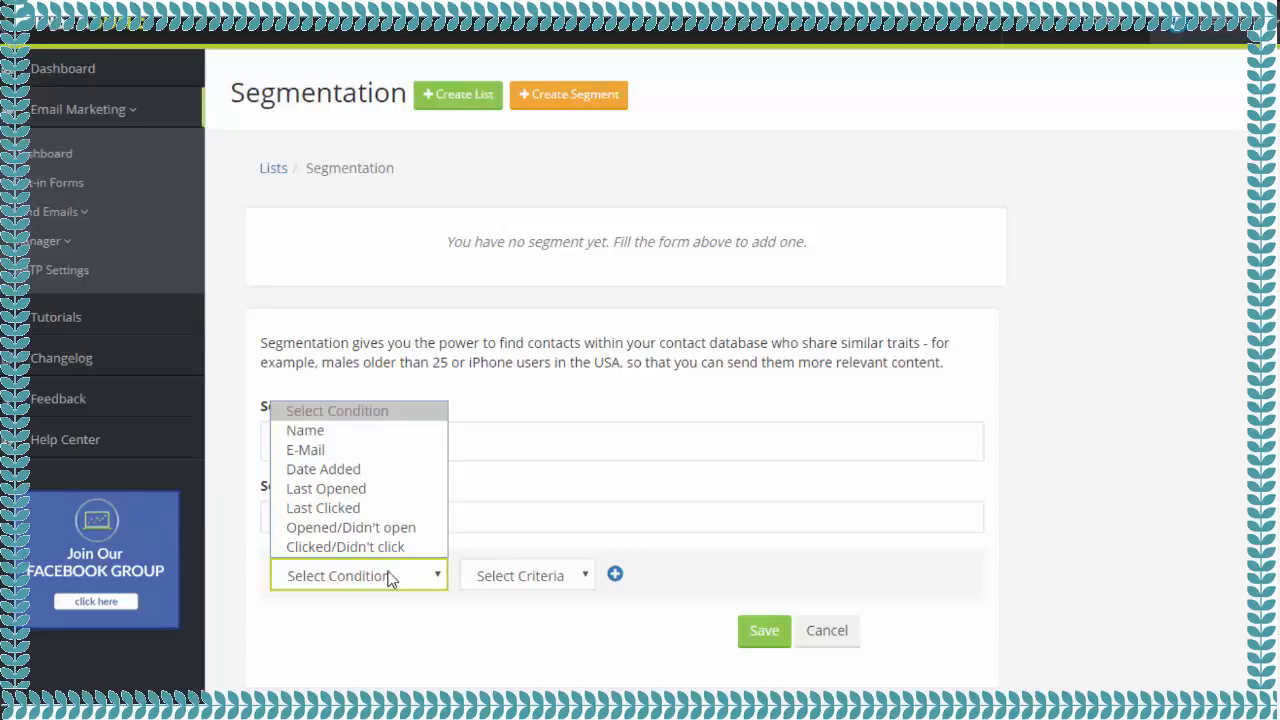
left_click(390, 527)
left_click(534, 585)
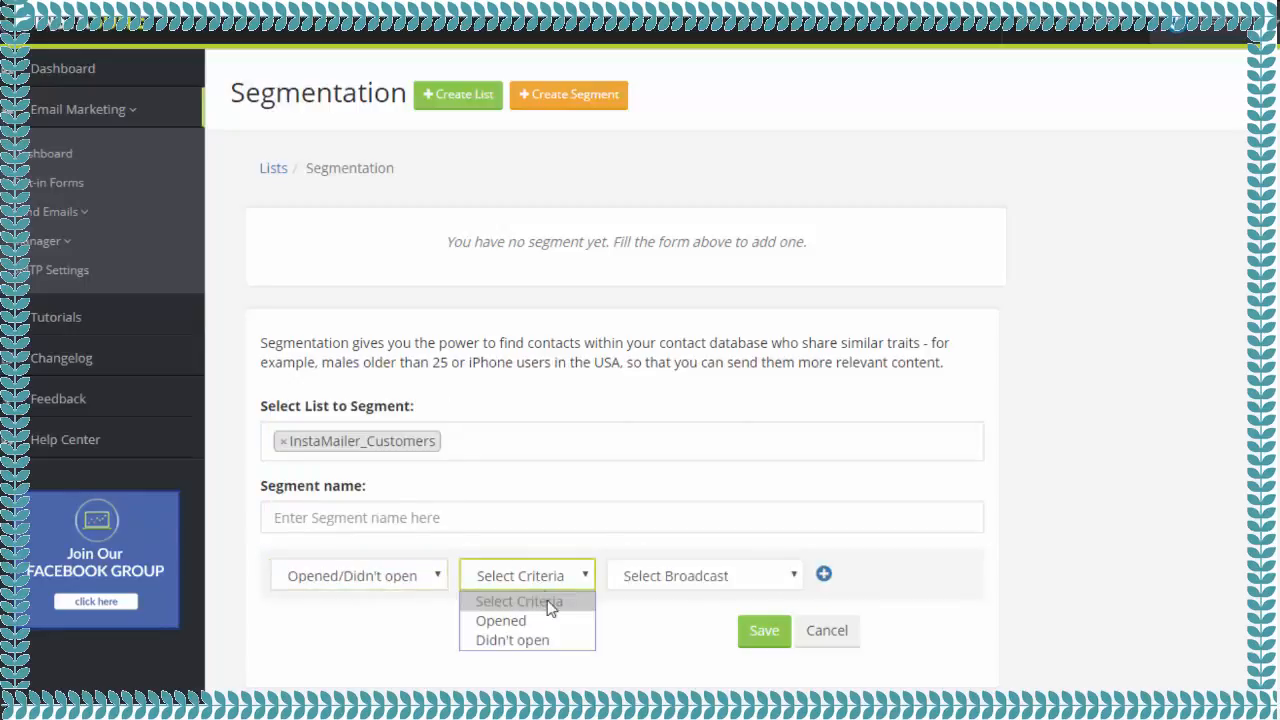
left_click(558, 640)
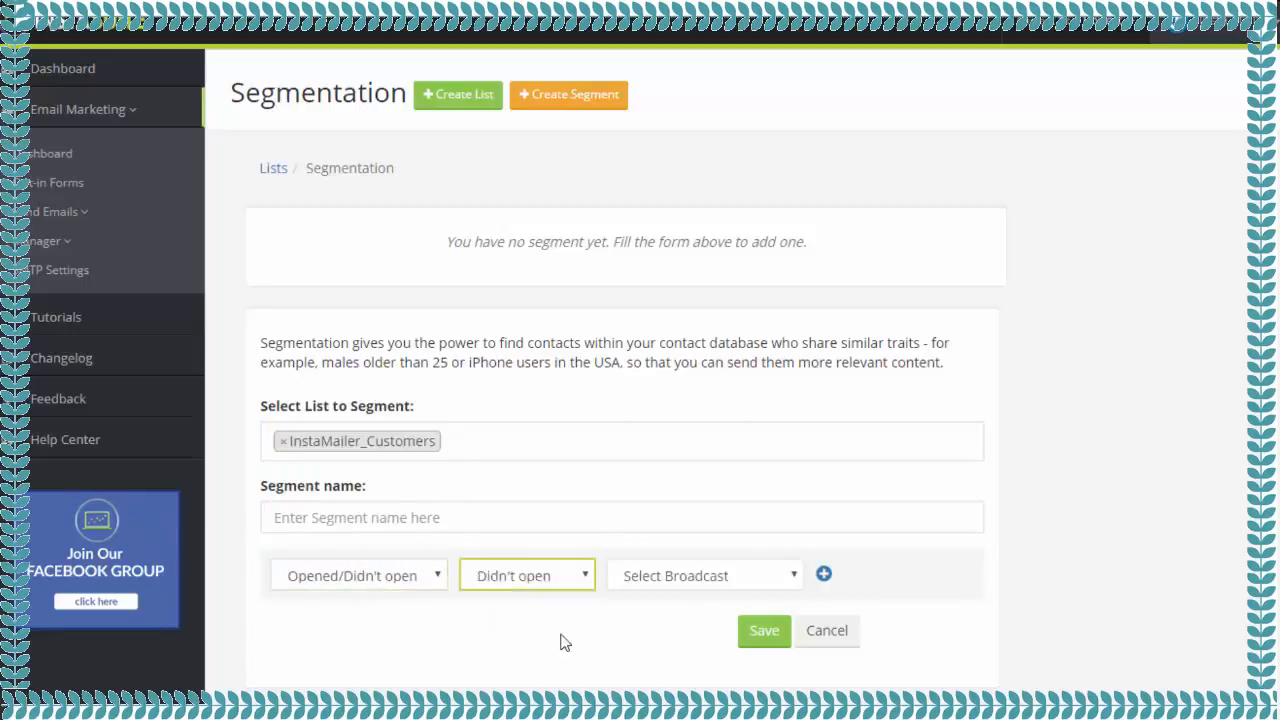
left_click(666, 584)
left_click(675, 620)
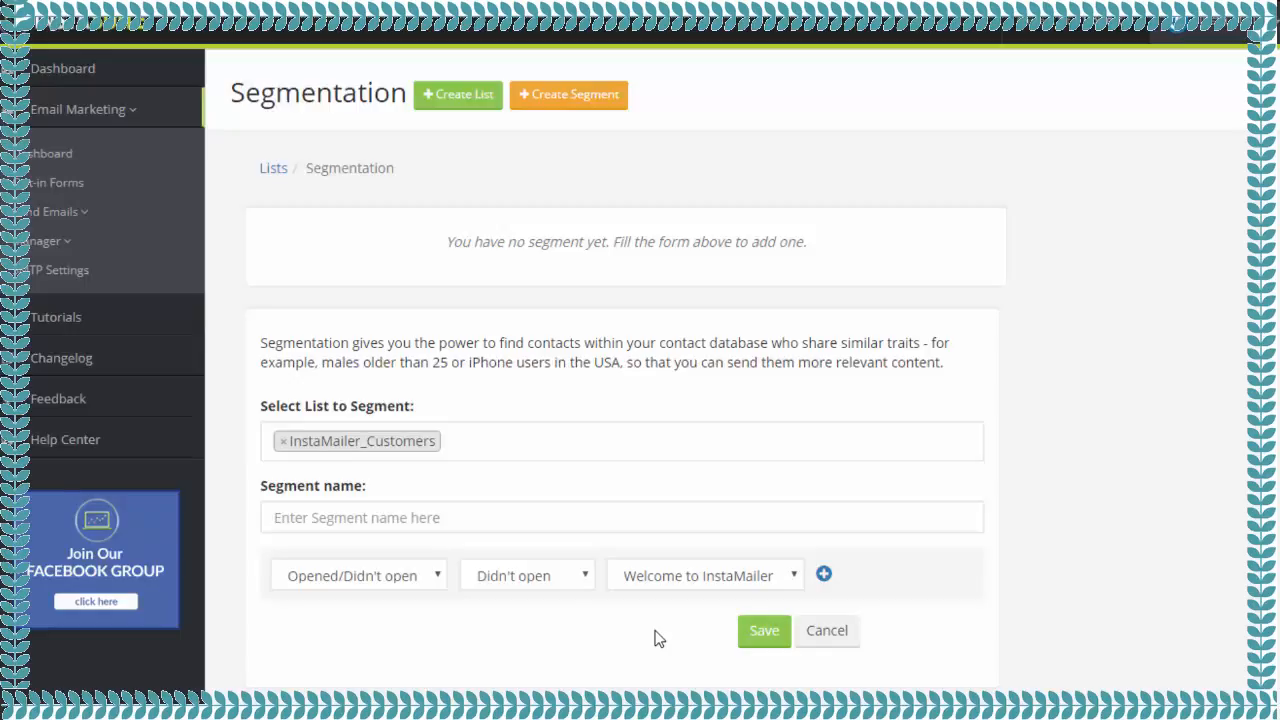
Start a mail automation for the InstaMailer_Customers list with the event "On subscriber added.".
left_click(66, 244)
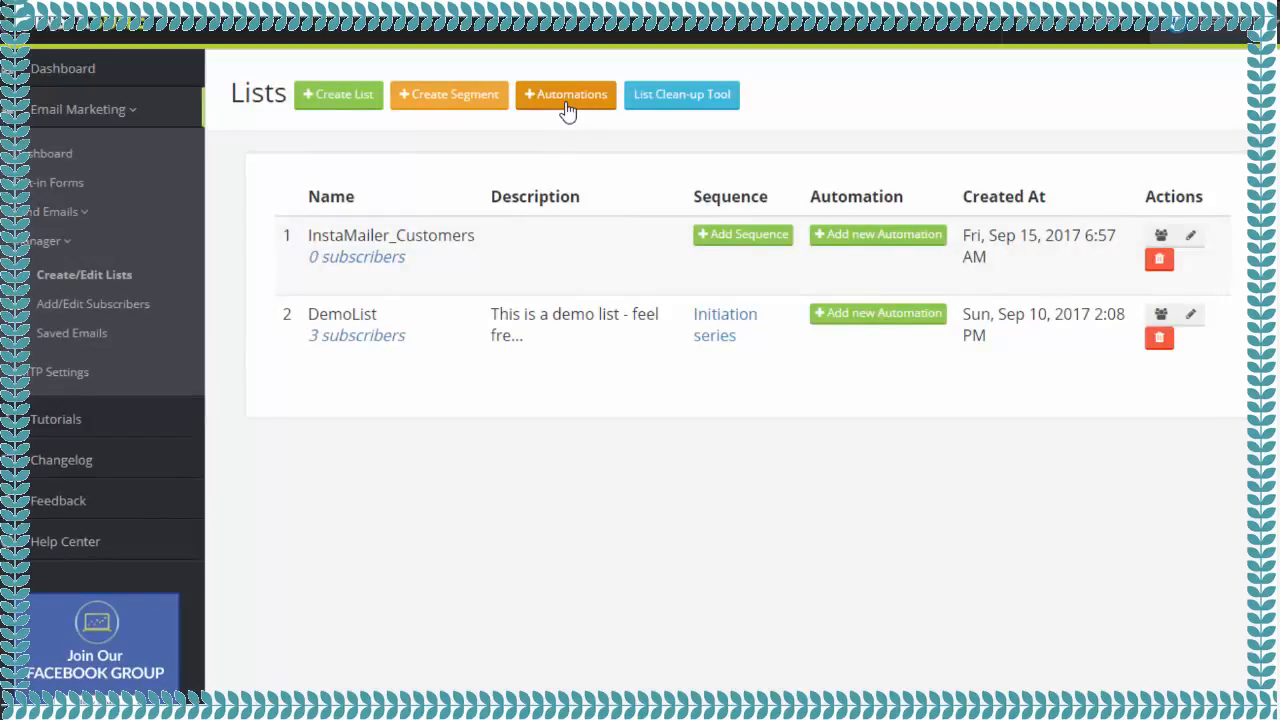
left_click(567, 110)
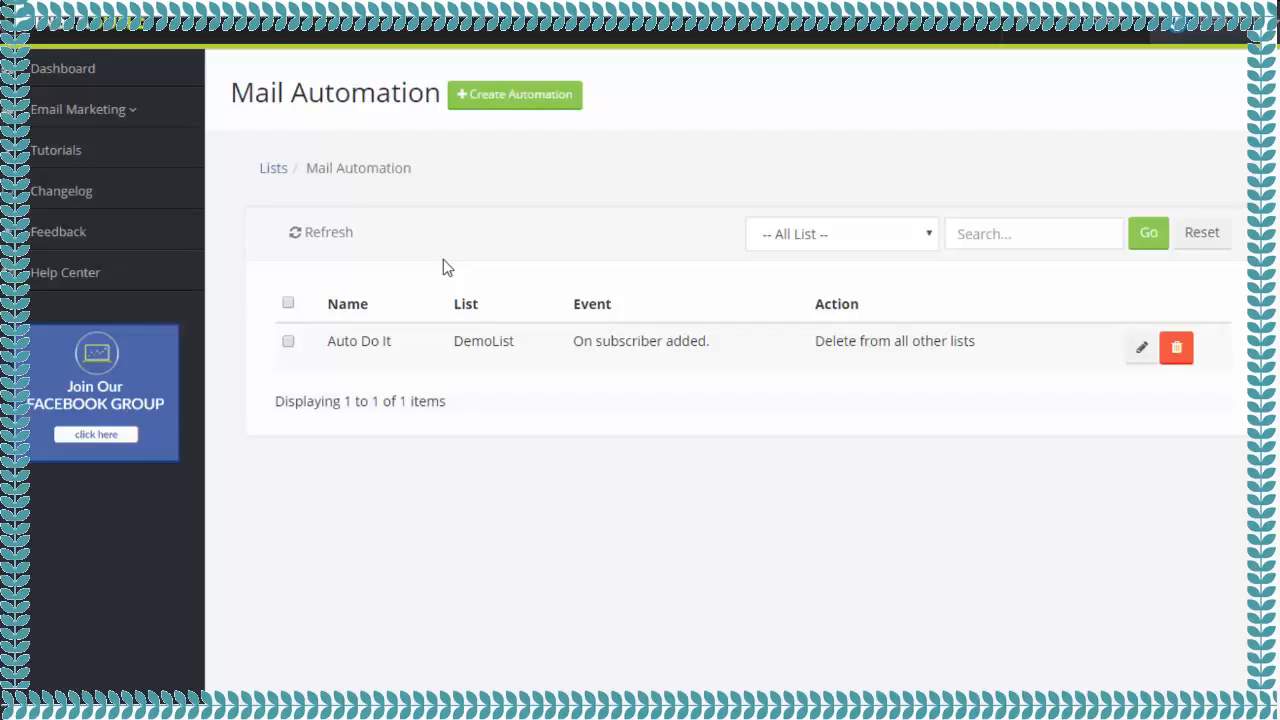
left_click(508, 94)
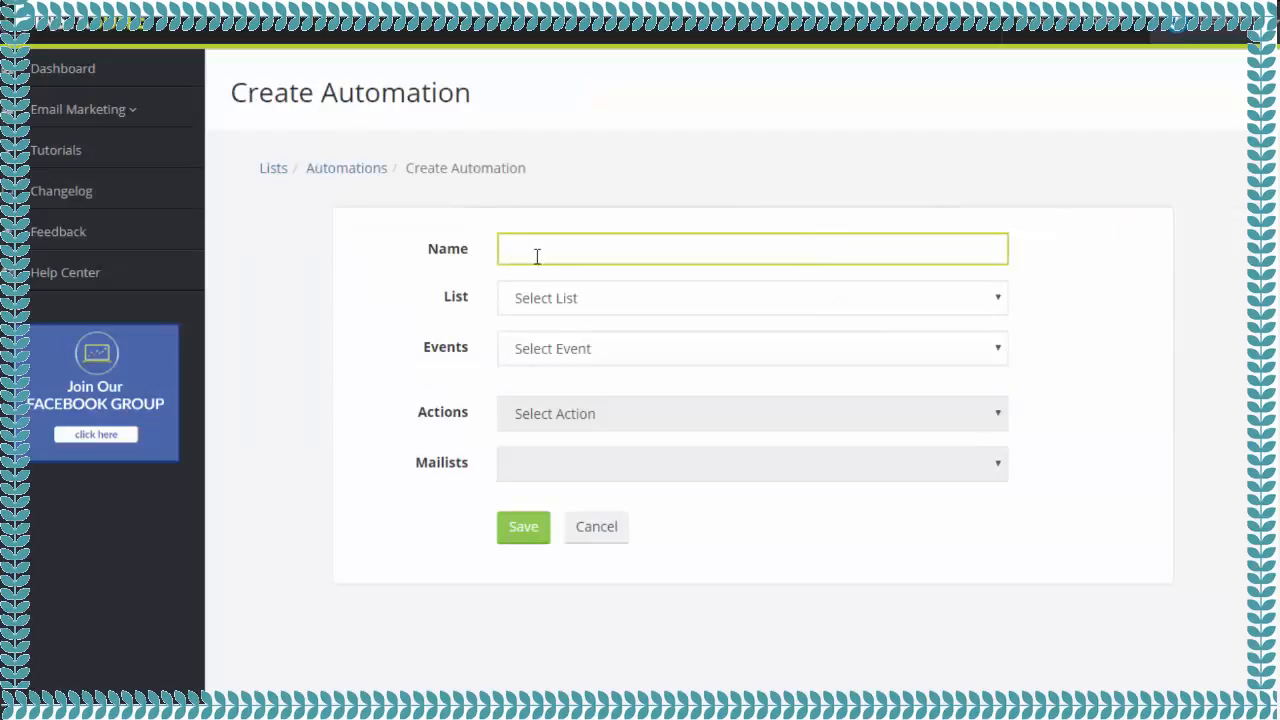
left_click(565, 302)
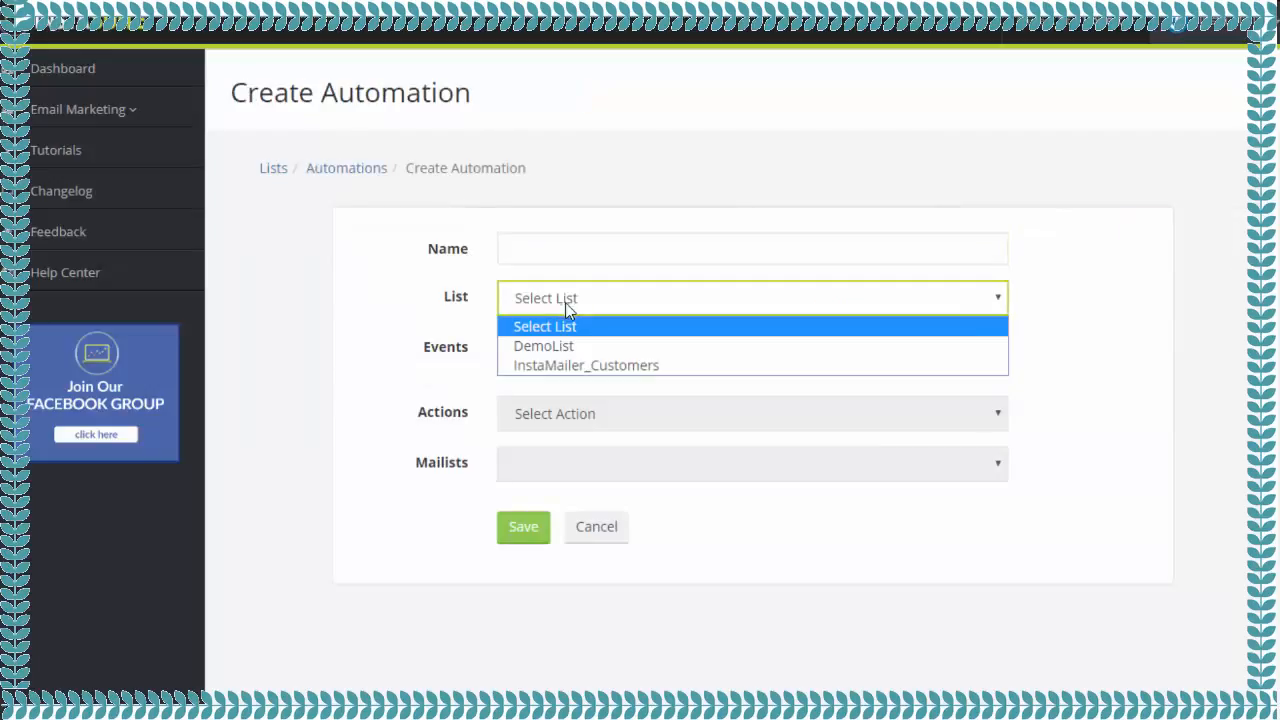
left_click(575, 364)
left_click(570, 362)
left_click(578, 398)
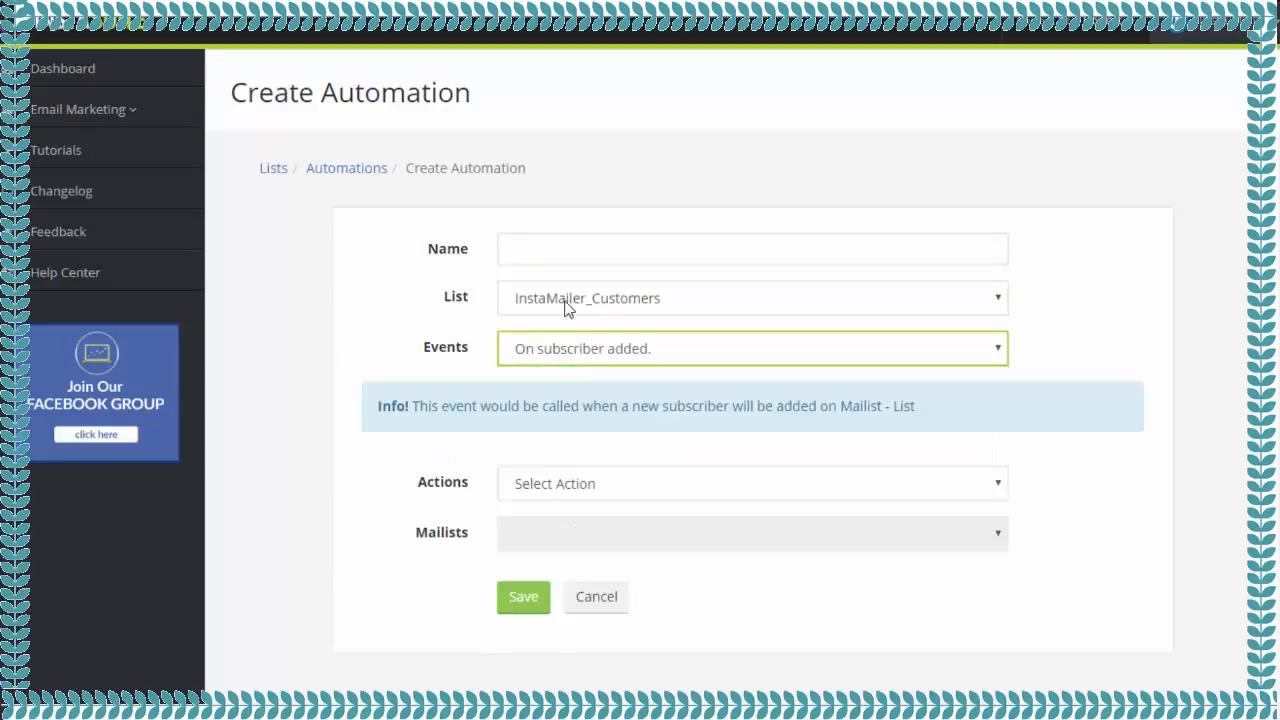
Set the automation's action to "Delete from selected lists" with DemoList as the target list.
left_click(600, 483)
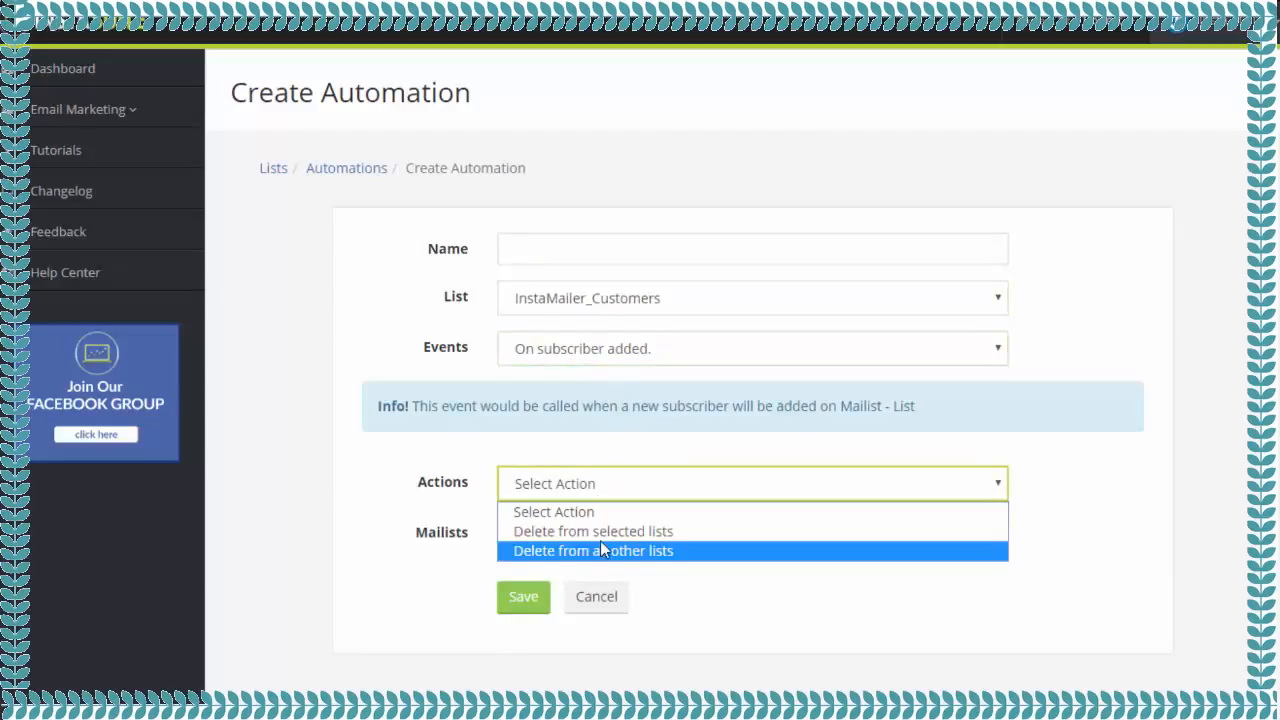
left_click(620, 531)
left_click(626, 541)
left_click(614, 578)
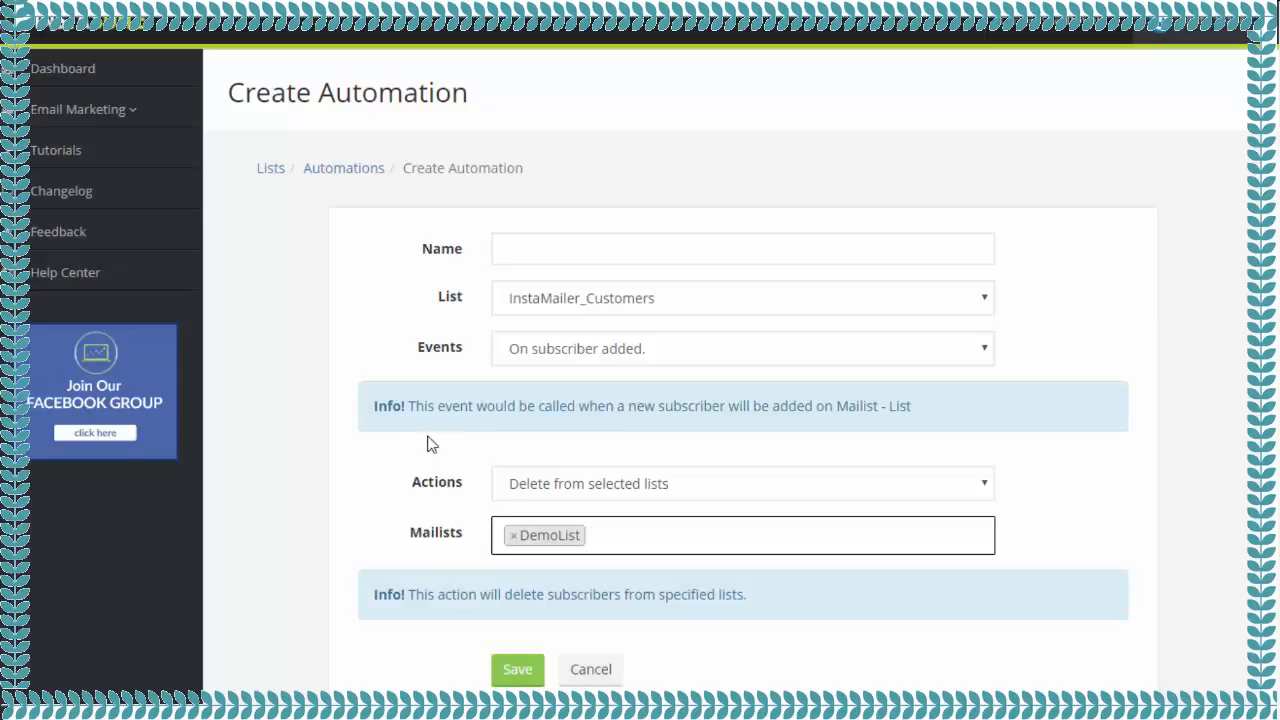
Leave the automation form without saving, and return to the lists overview.
left_click(112, 110)
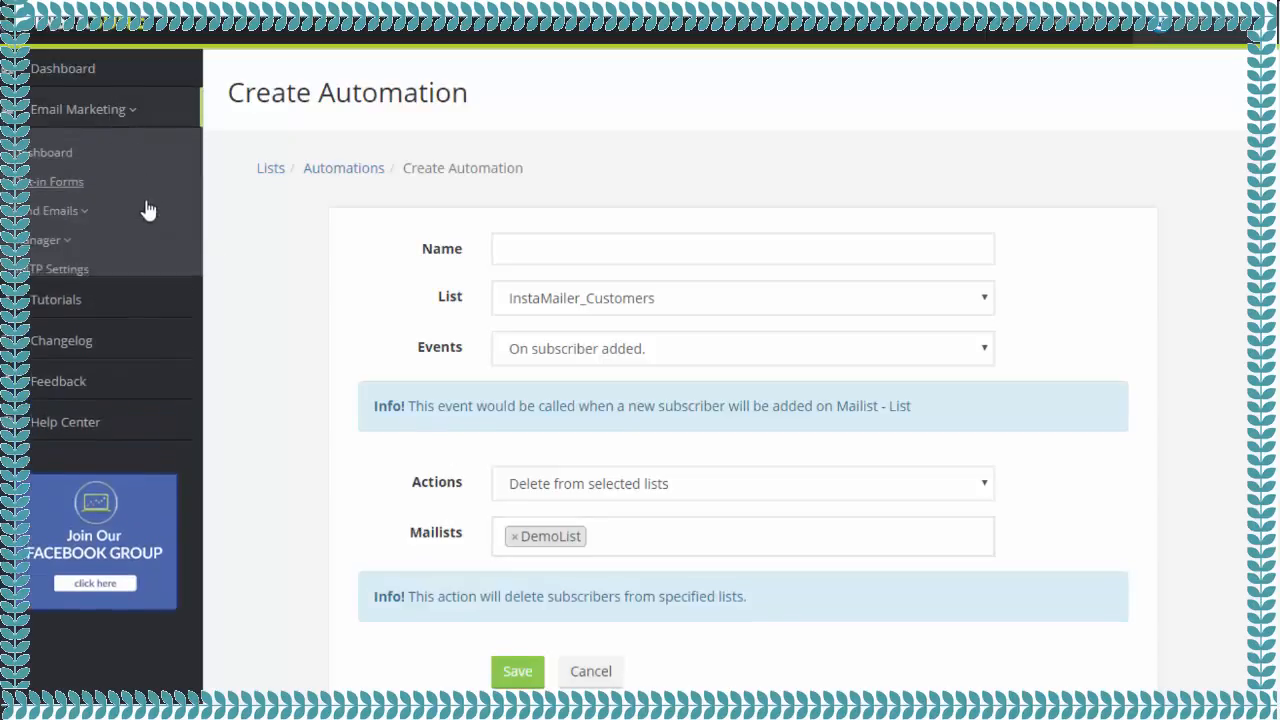
left_click(85, 243)
left_click(104, 285)
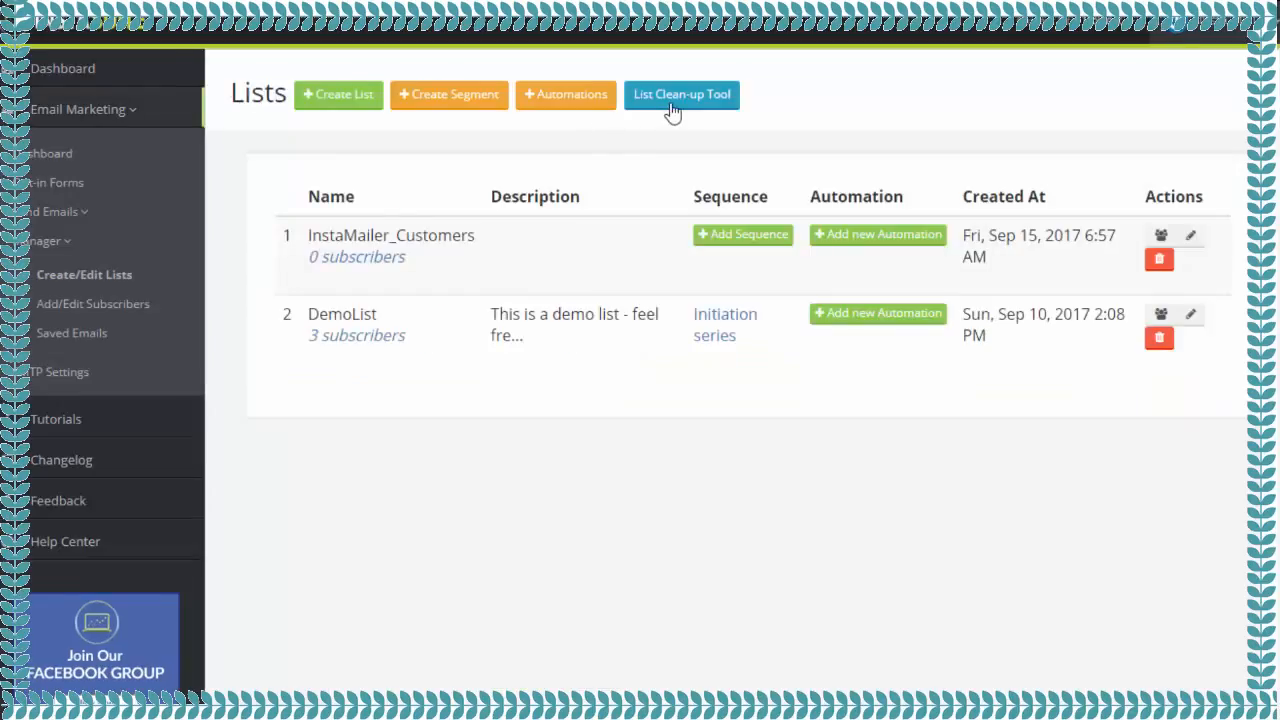
Set up a list clean-up with the action "Move" for subscribers matching the condition "Not Opened OR clicked".
left_click(672, 112)
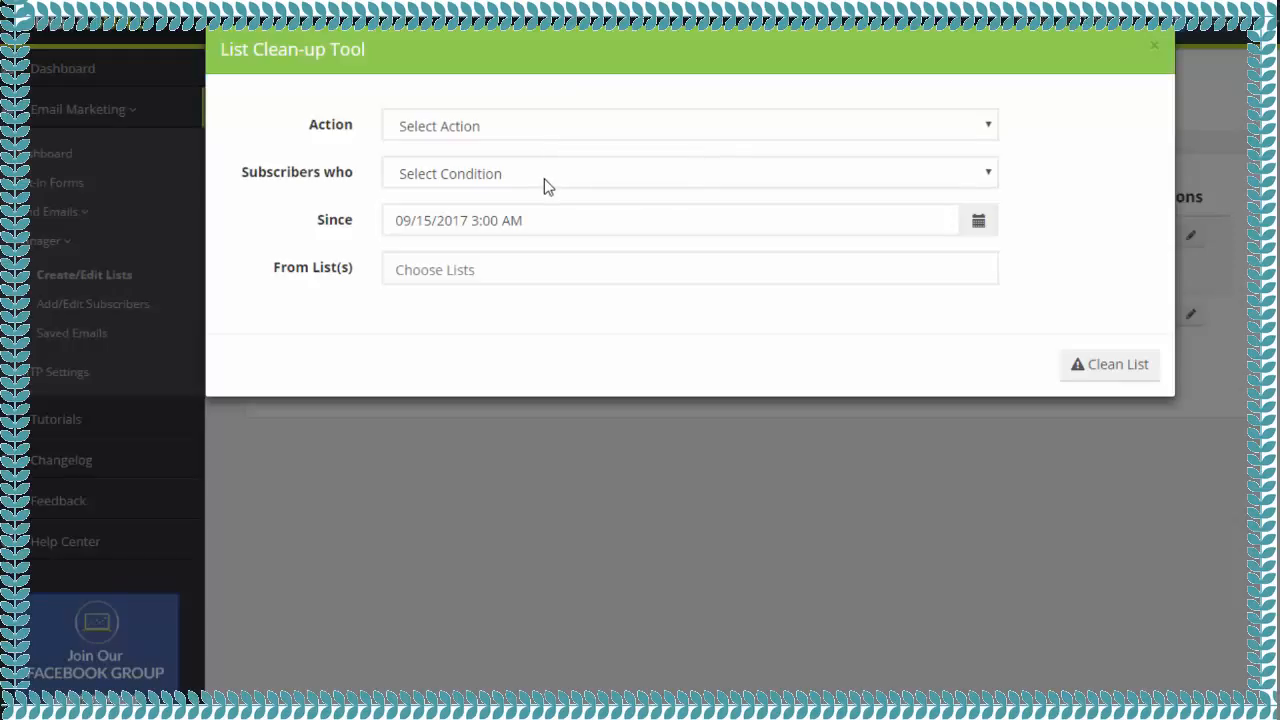
left_click(509, 137)
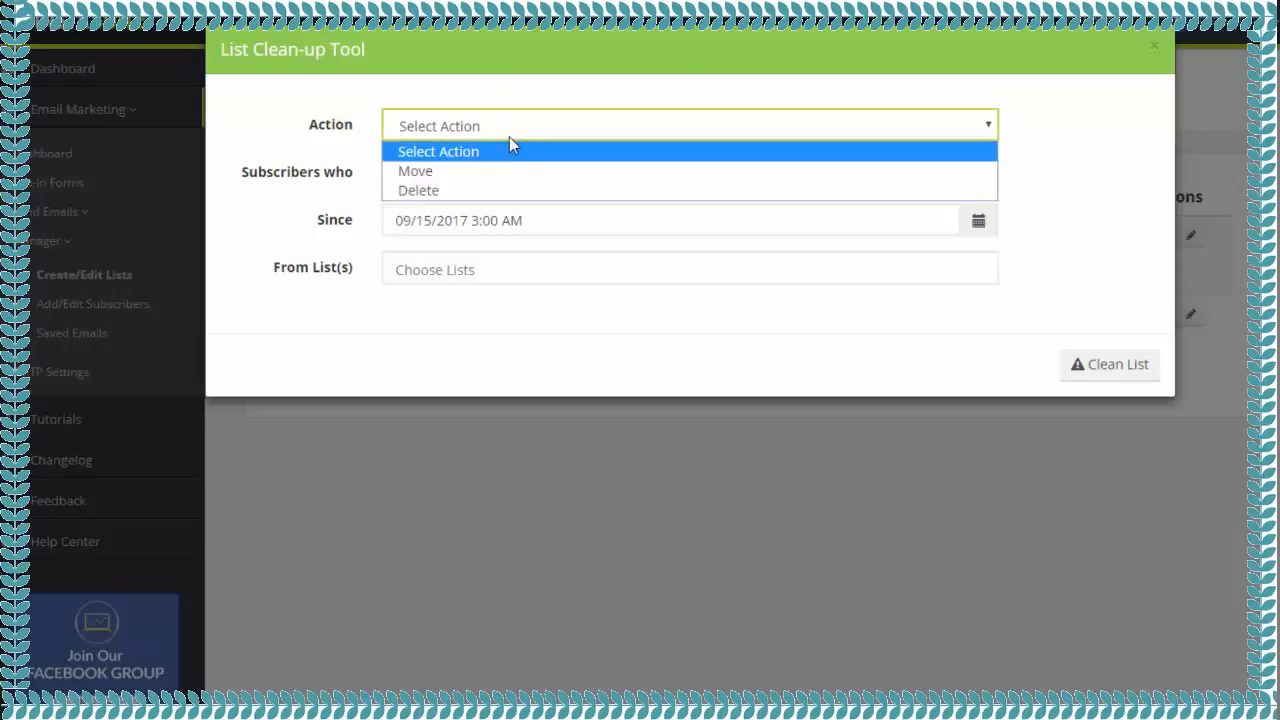
left_click(510, 178)
left_click(500, 176)
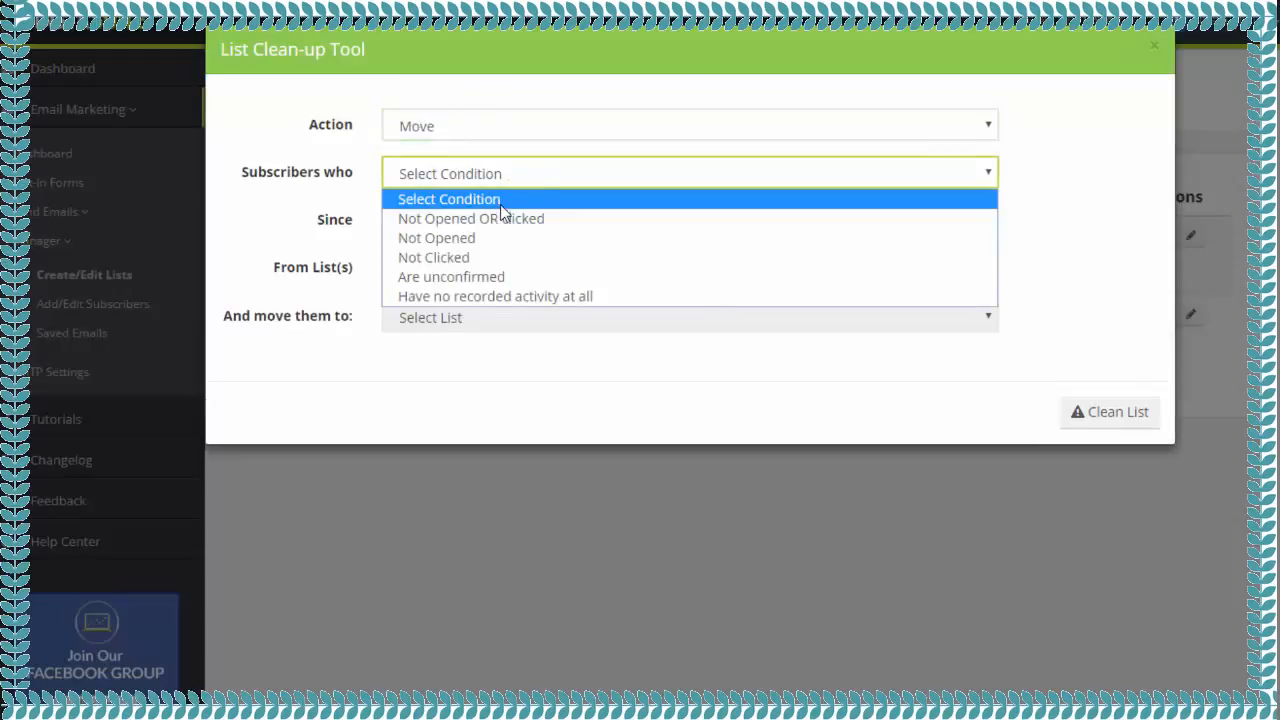
left_click(508, 220)
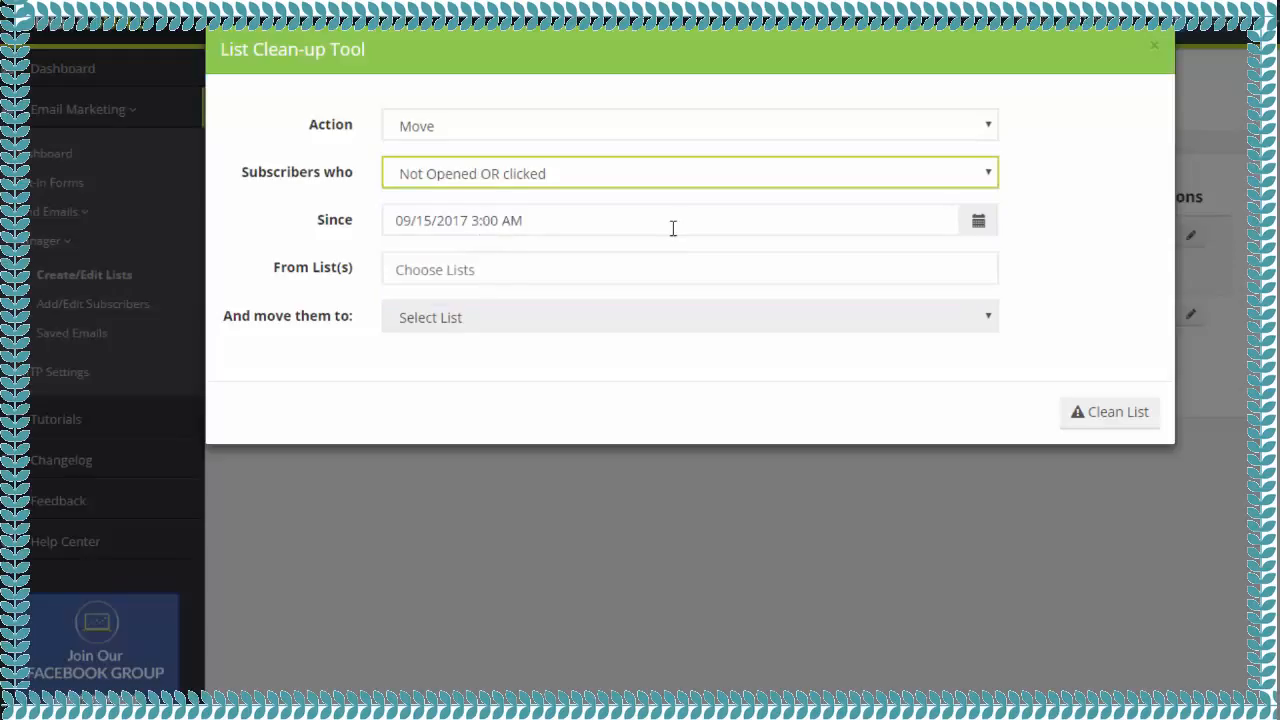
Choose InstaMailer_Customers as the clean-up's source list and DemoList as the destination, and close the tool without cleaning.
left_click(587, 257)
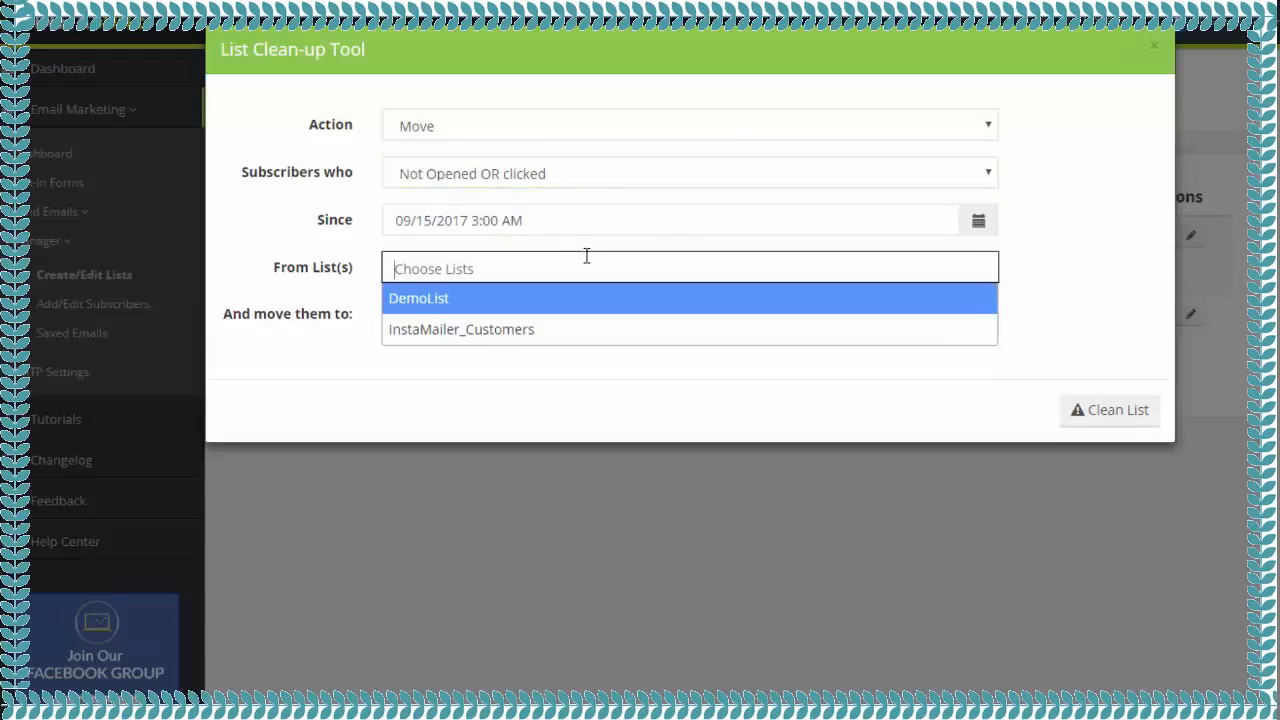
left_click(540, 329)
left_click(522, 328)
left_click(514, 366)
left_click(511, 386)
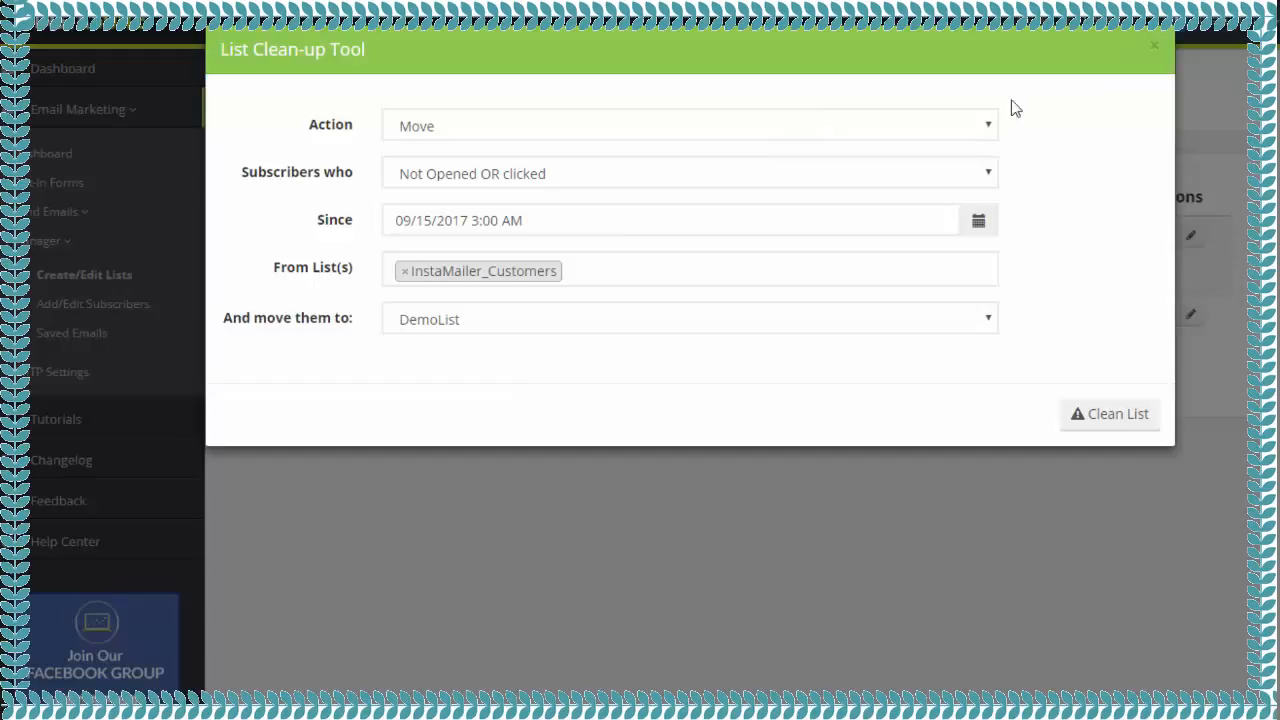
left_click(1153, 47)
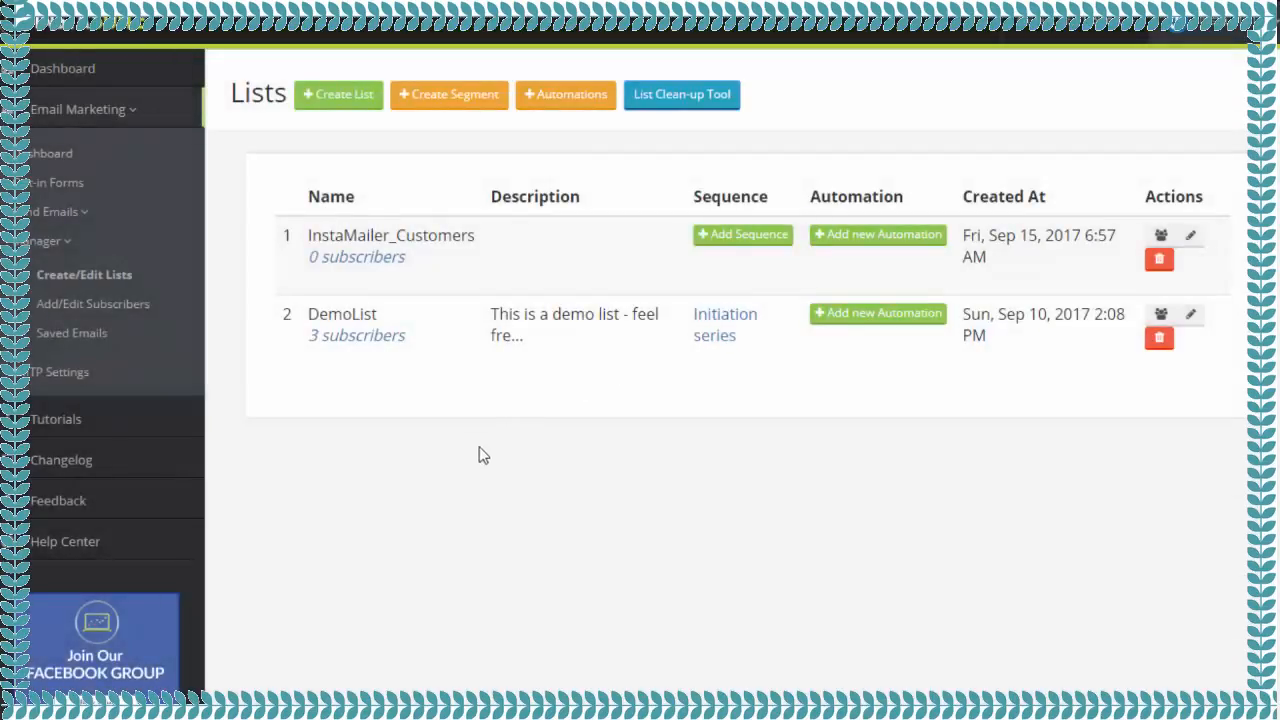
Open the subscribers import form and compare the "Upload CSV/TXT" and "Manual" source types.
left_click(93, 317)
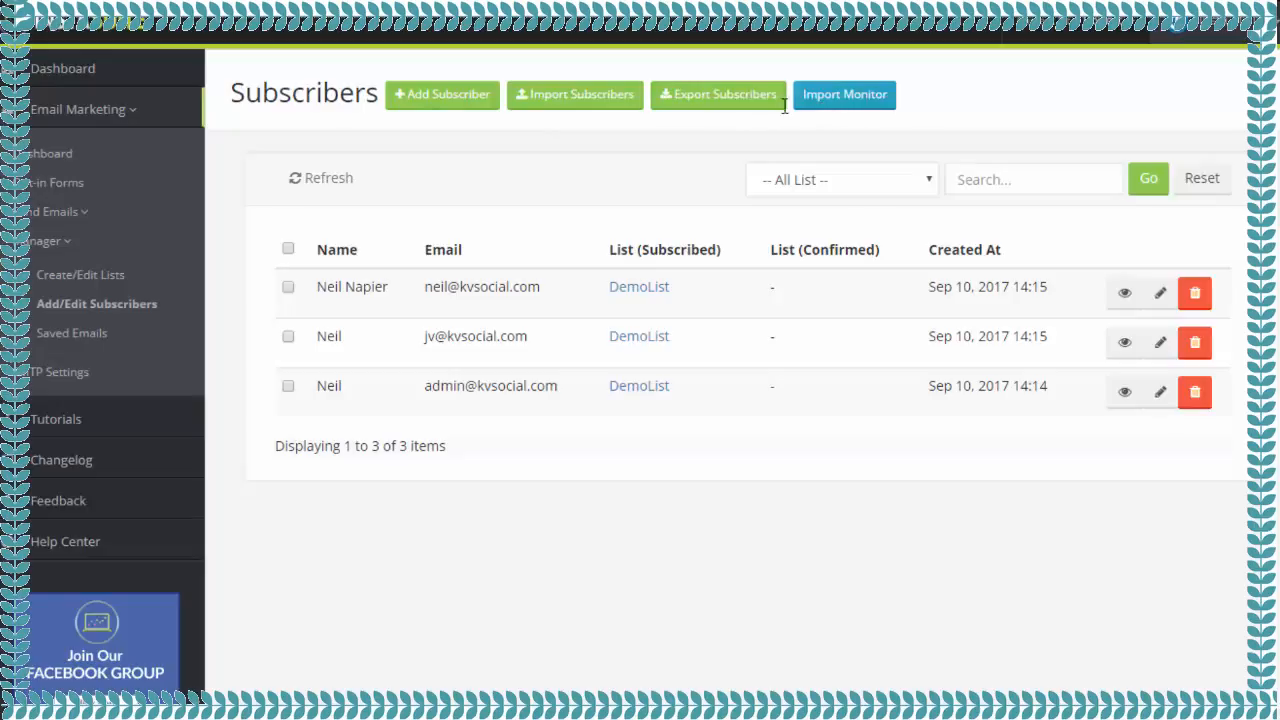
left_click(620, 106)
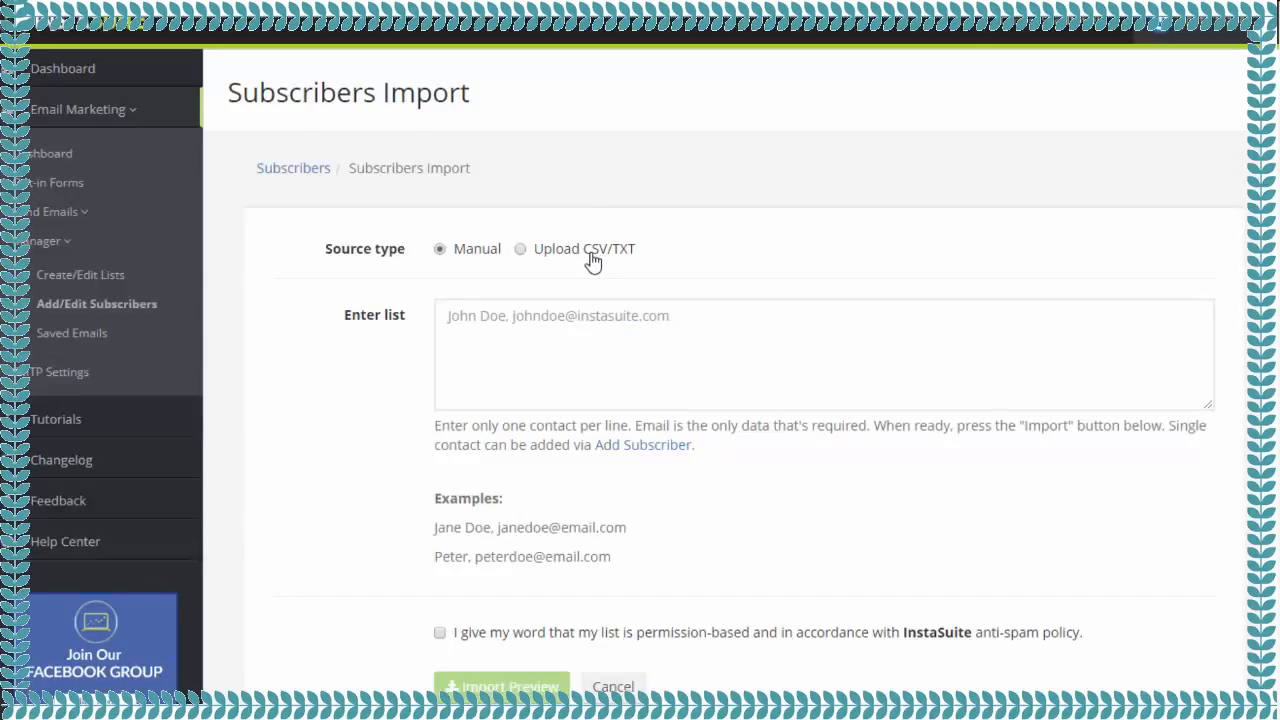
left_click(542, 345)
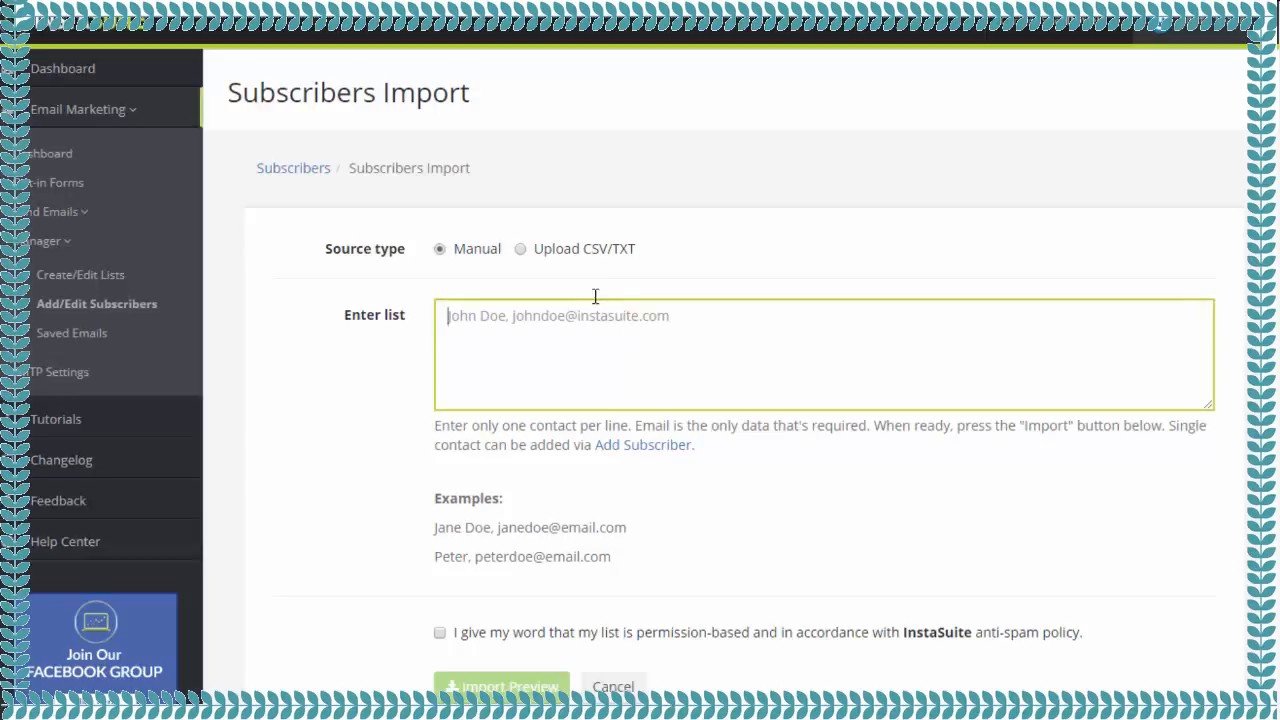
left_click(520, 249)
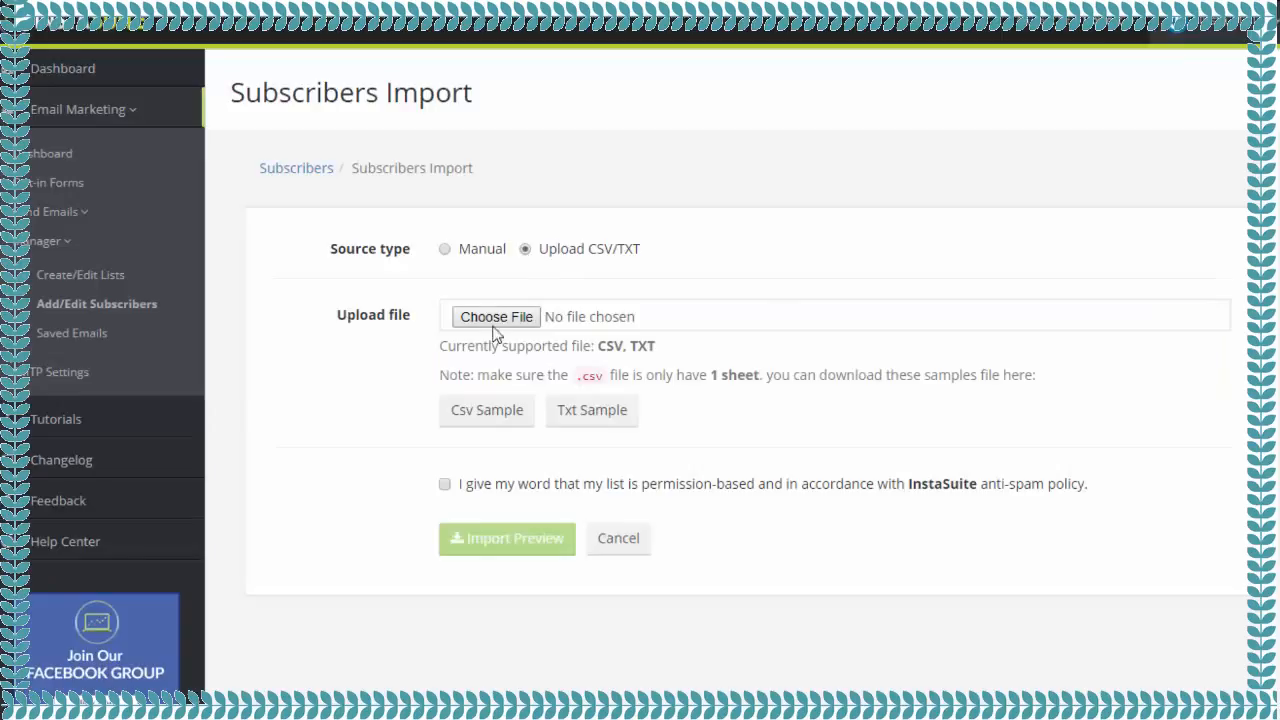
left_click(445, 251)
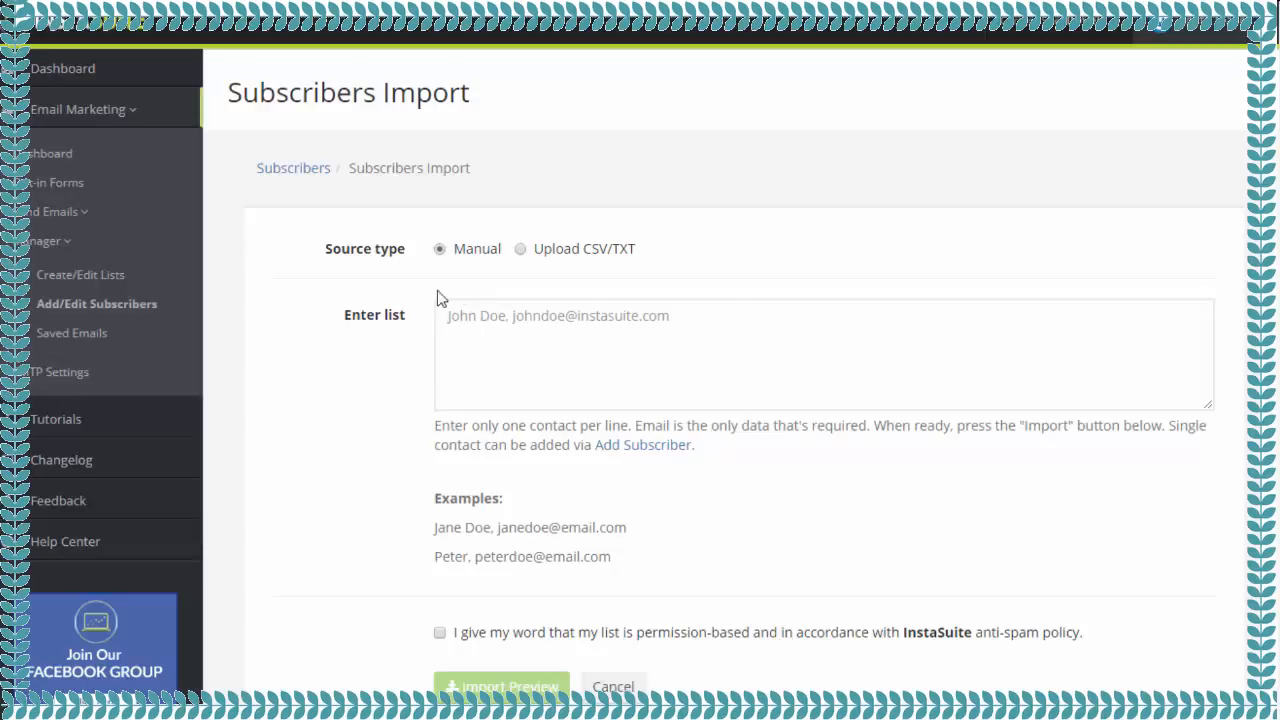
View the saved email templates and the SMTP settings, keeping mailgun as the default SMTP.
left_click(98, 342)
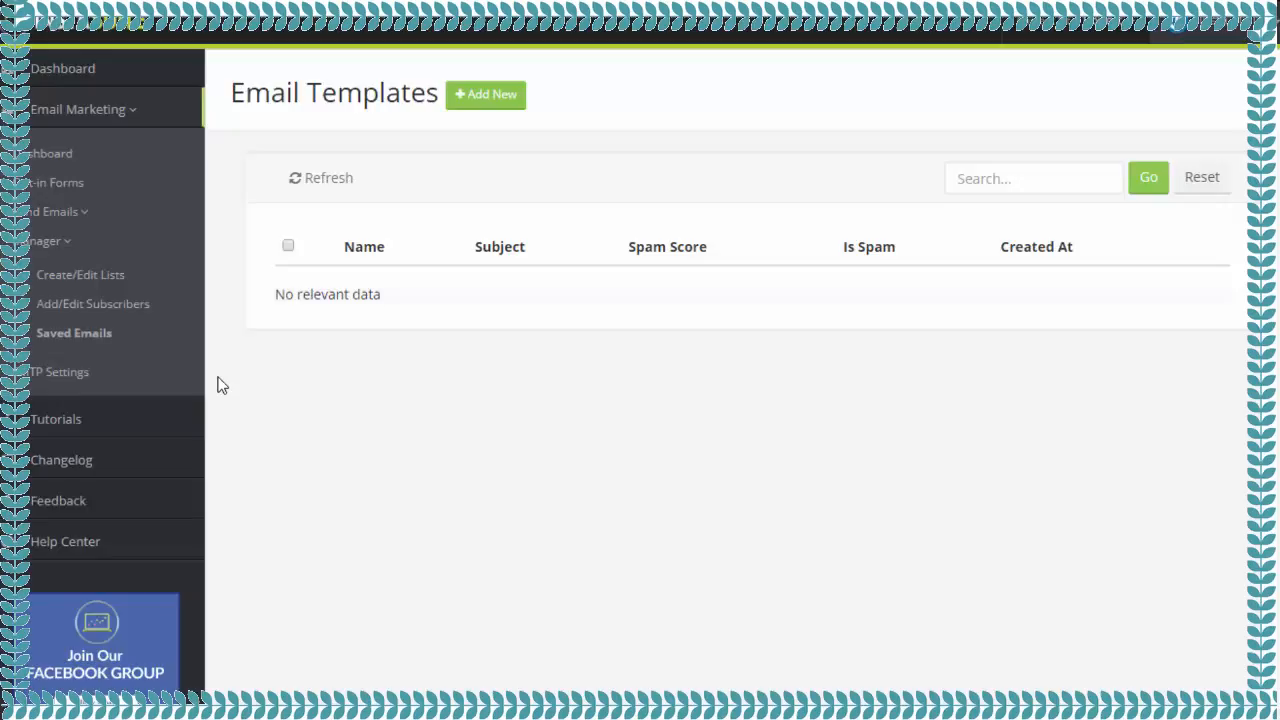
left_click(84, 388)
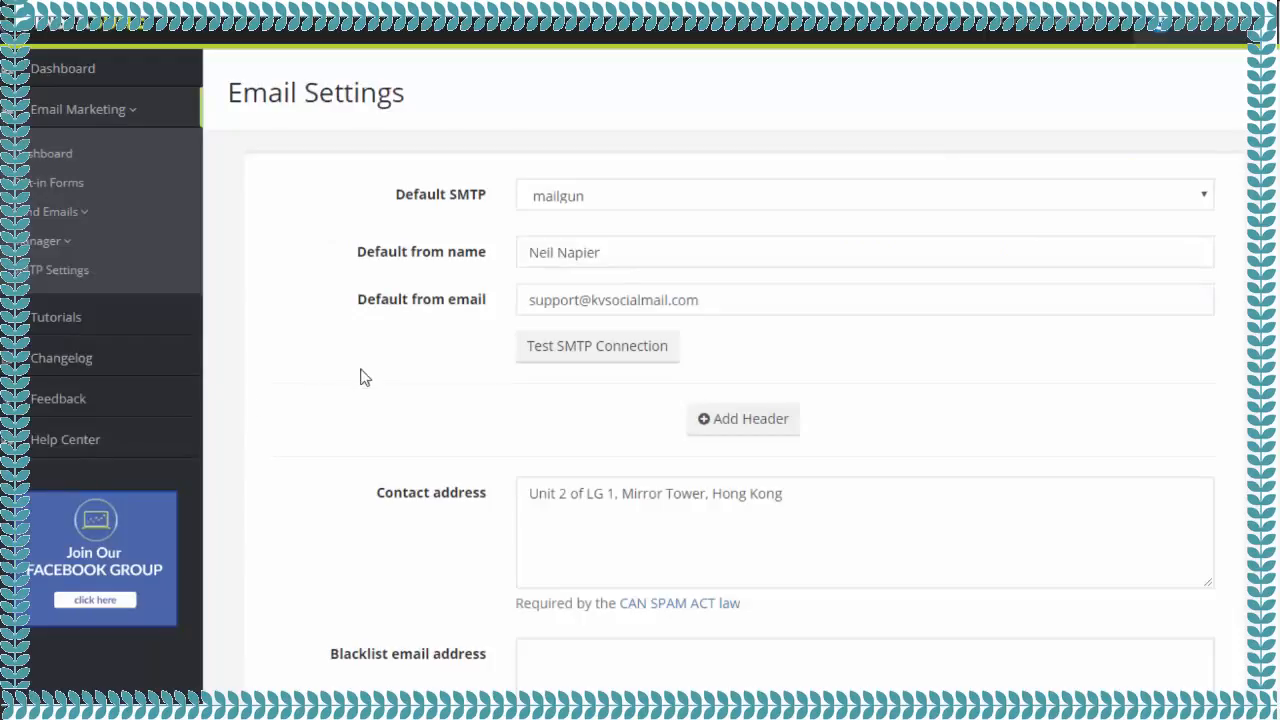
left_click(537, 200)
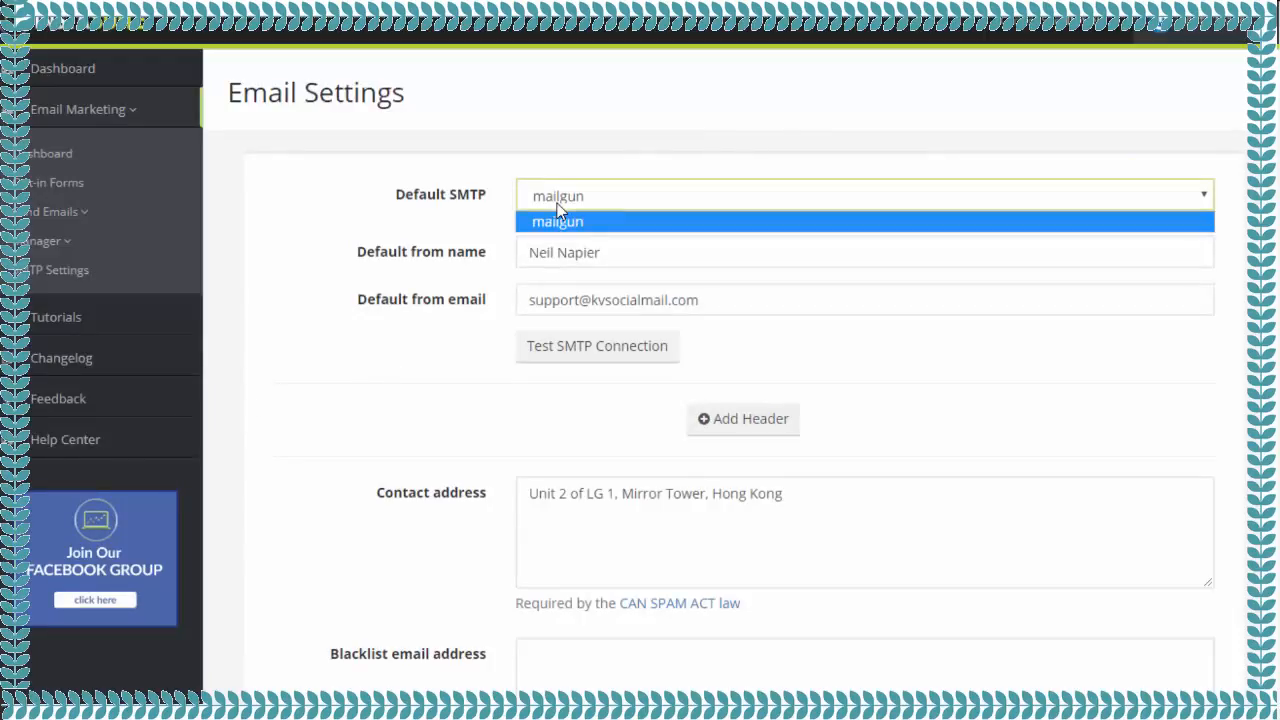
left_click(561, 226)
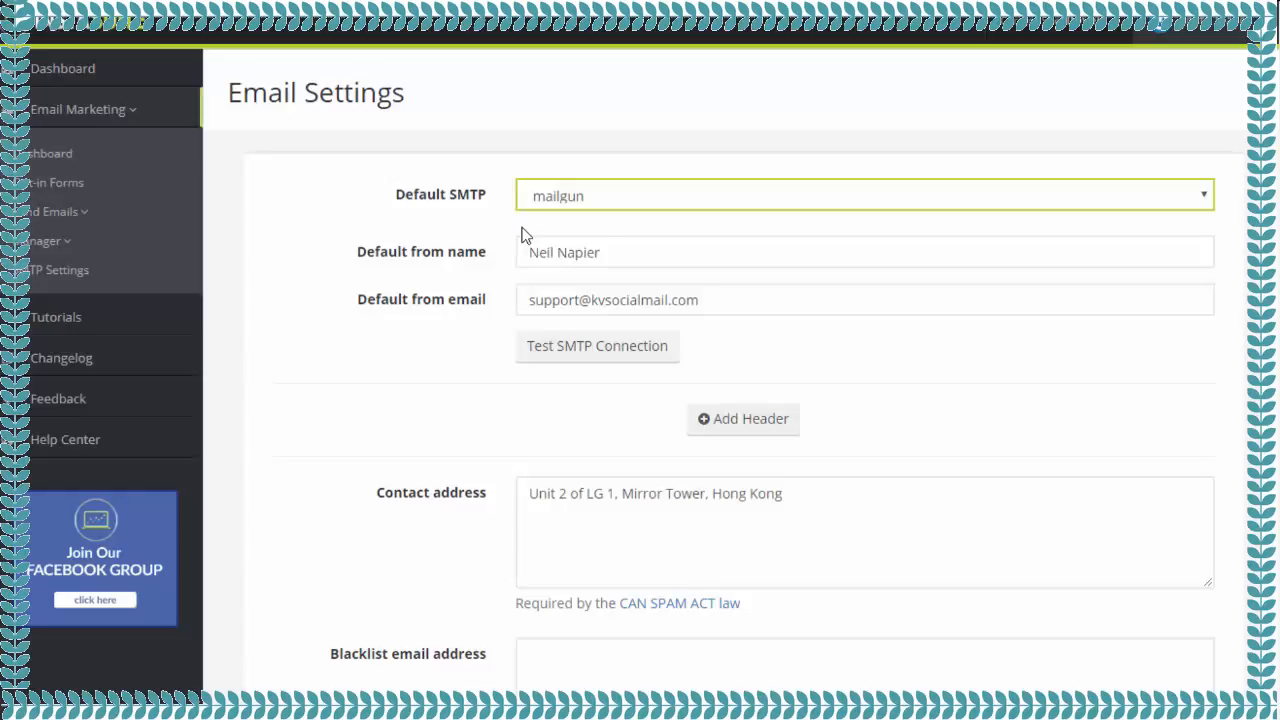
Review the contact address, blacklist, re-subscribe and role-based address blocking options in the email settings.
scroll(517, 270, "down", 4)
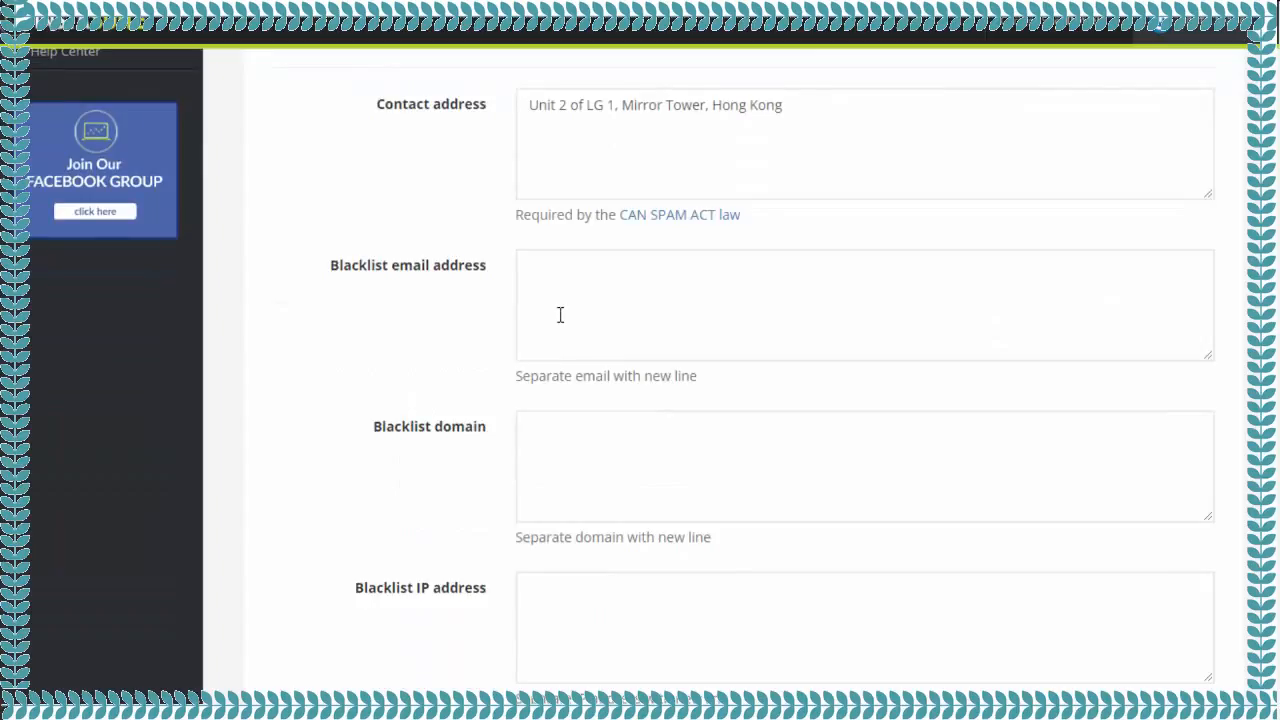
left_click(582, 464)
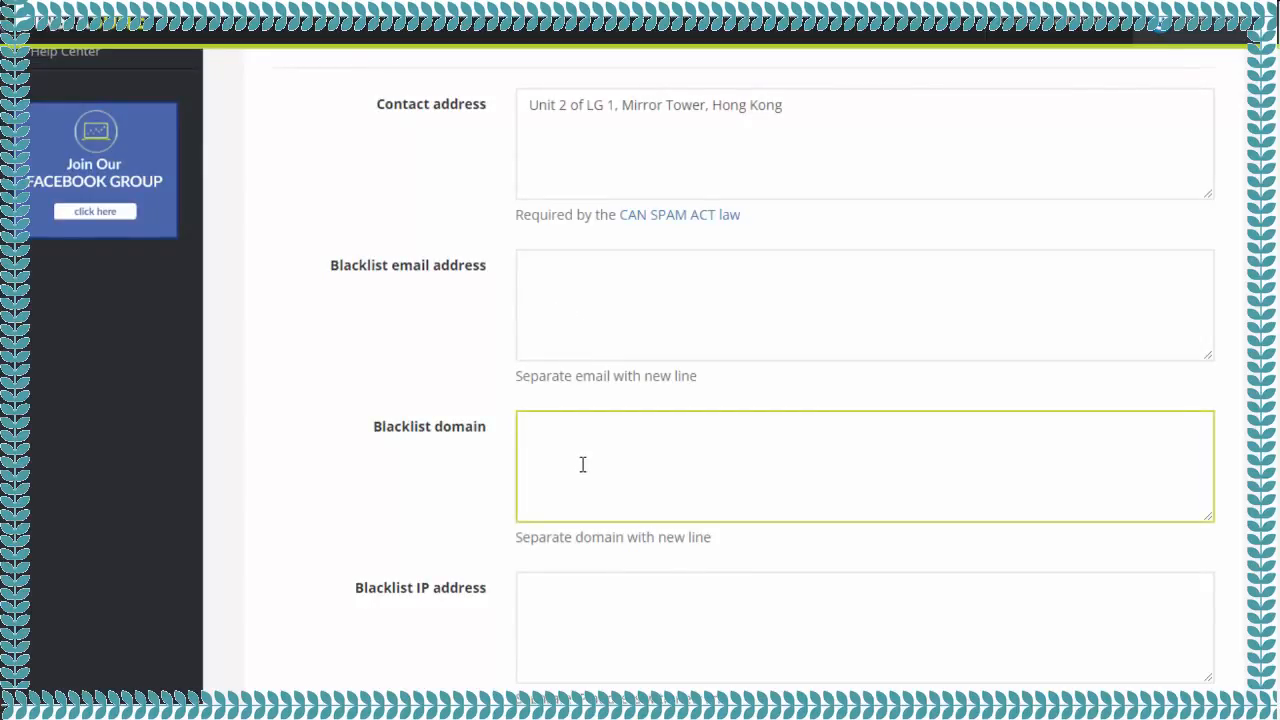
scroll(582, 464, "down", 2)
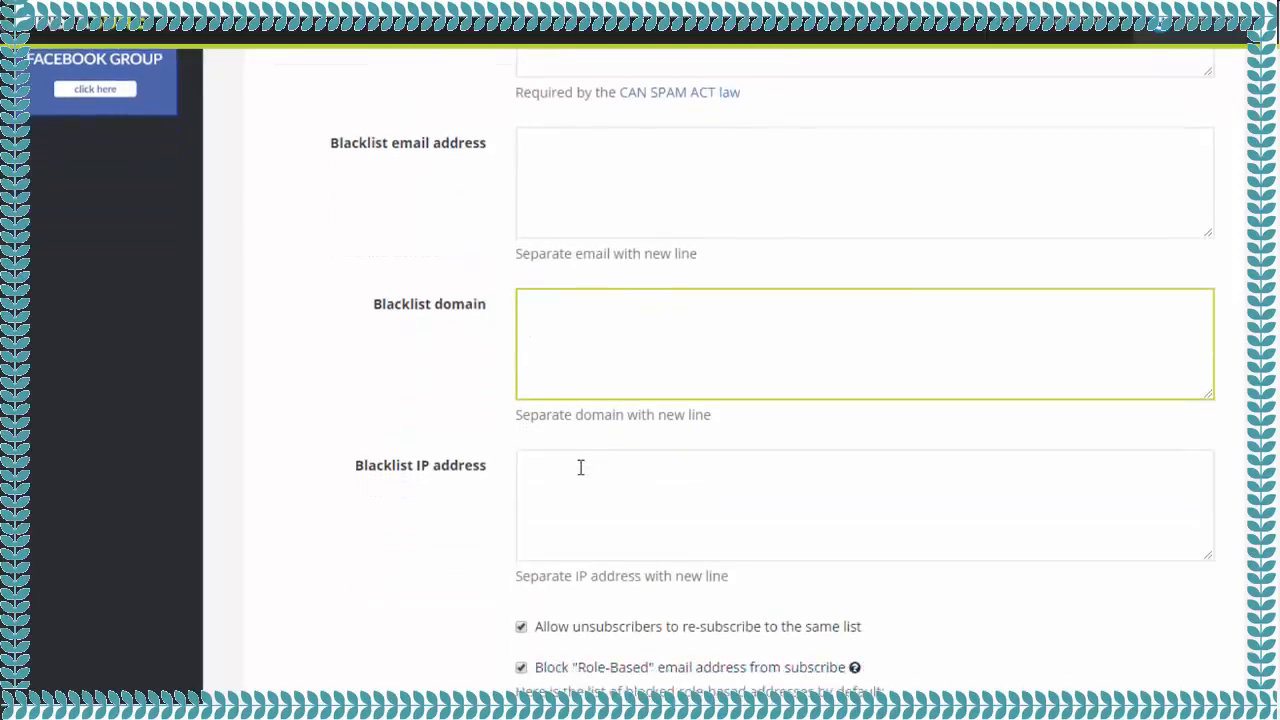
scroll(528, 468, "down", 2)
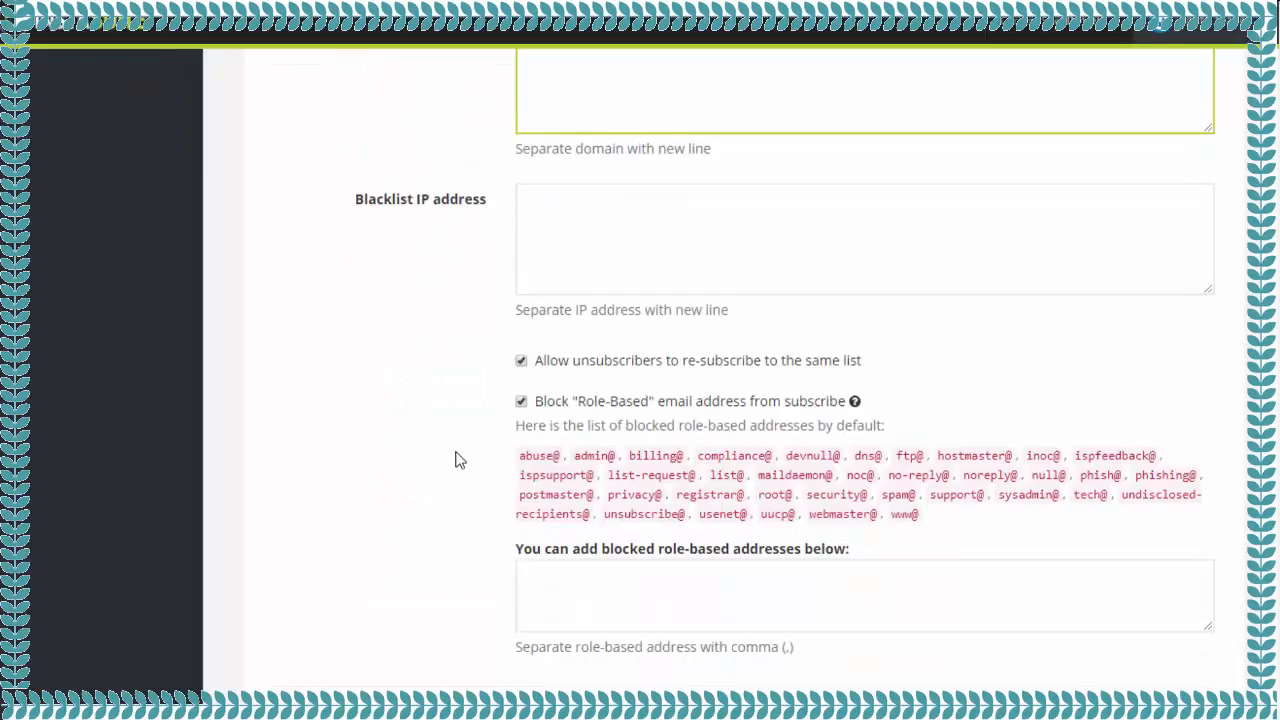
scroll(455, 458, "up", 8)
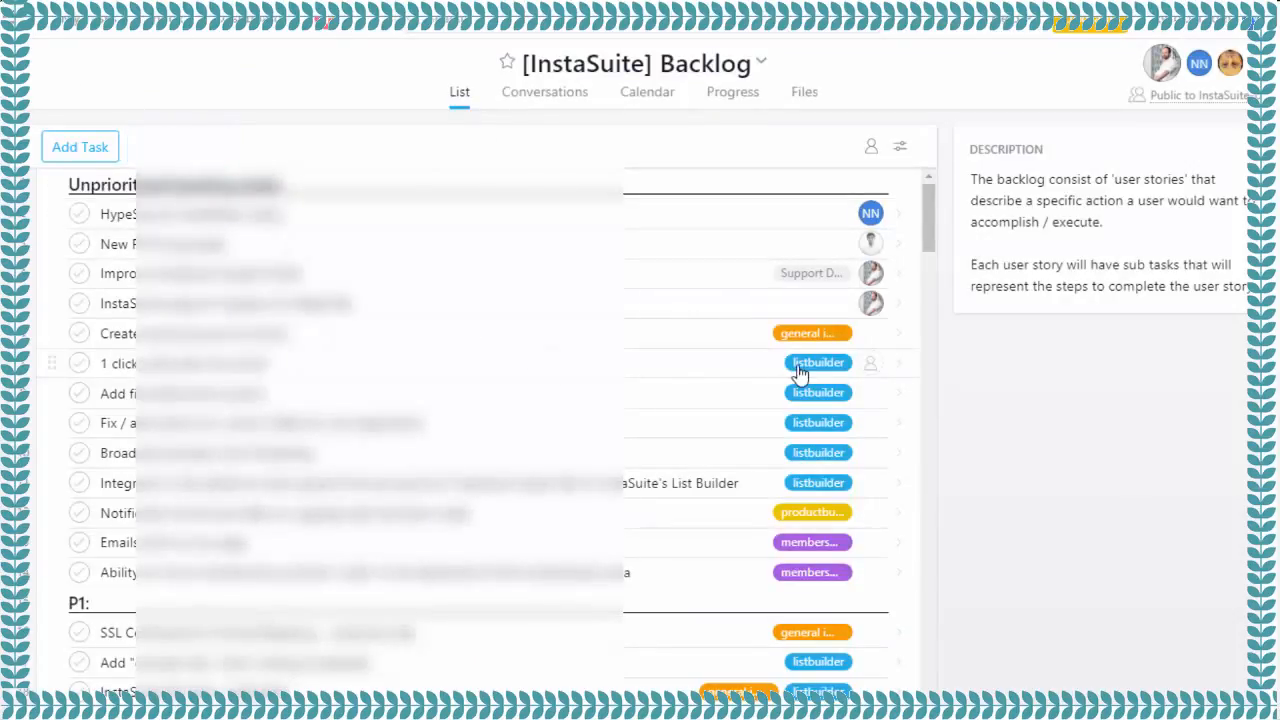
Look through the tasks and their feature tags in the [InstaSuite] Backlog project.
scroll(795, 400, "down", 1)
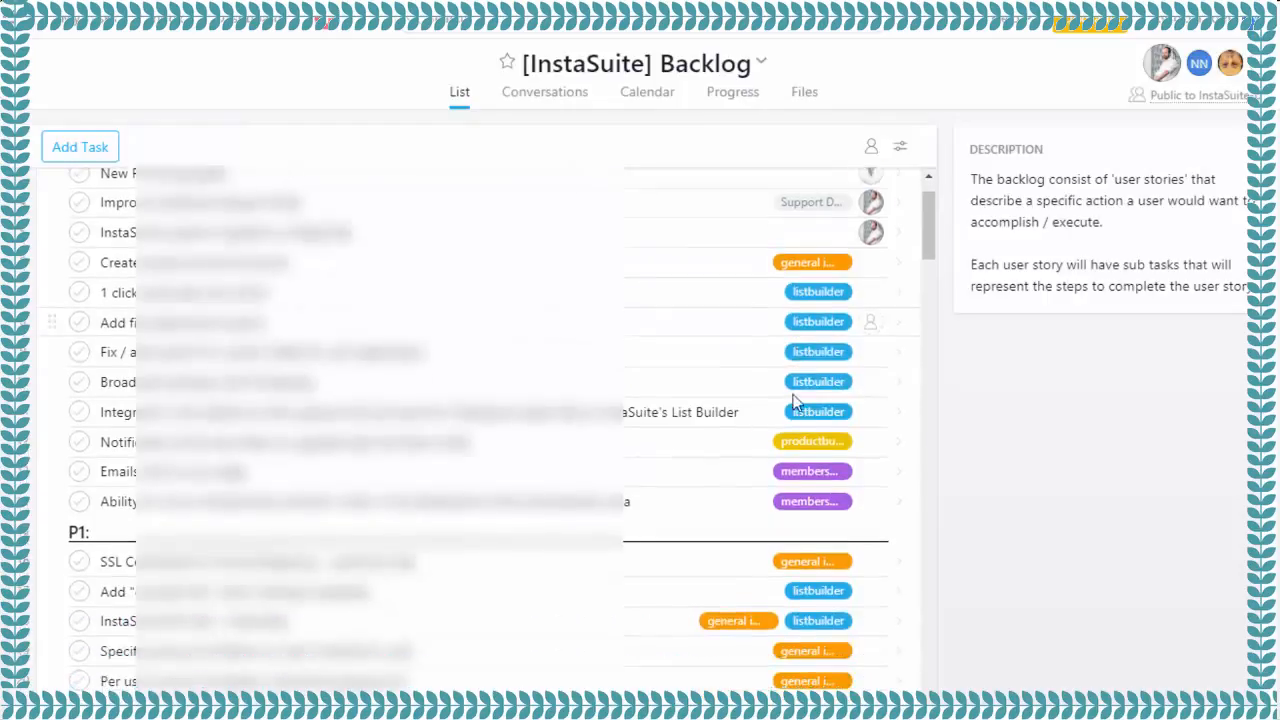
scroll(795, 400, "down", 5)
scroll(768, 390, "down", 8)
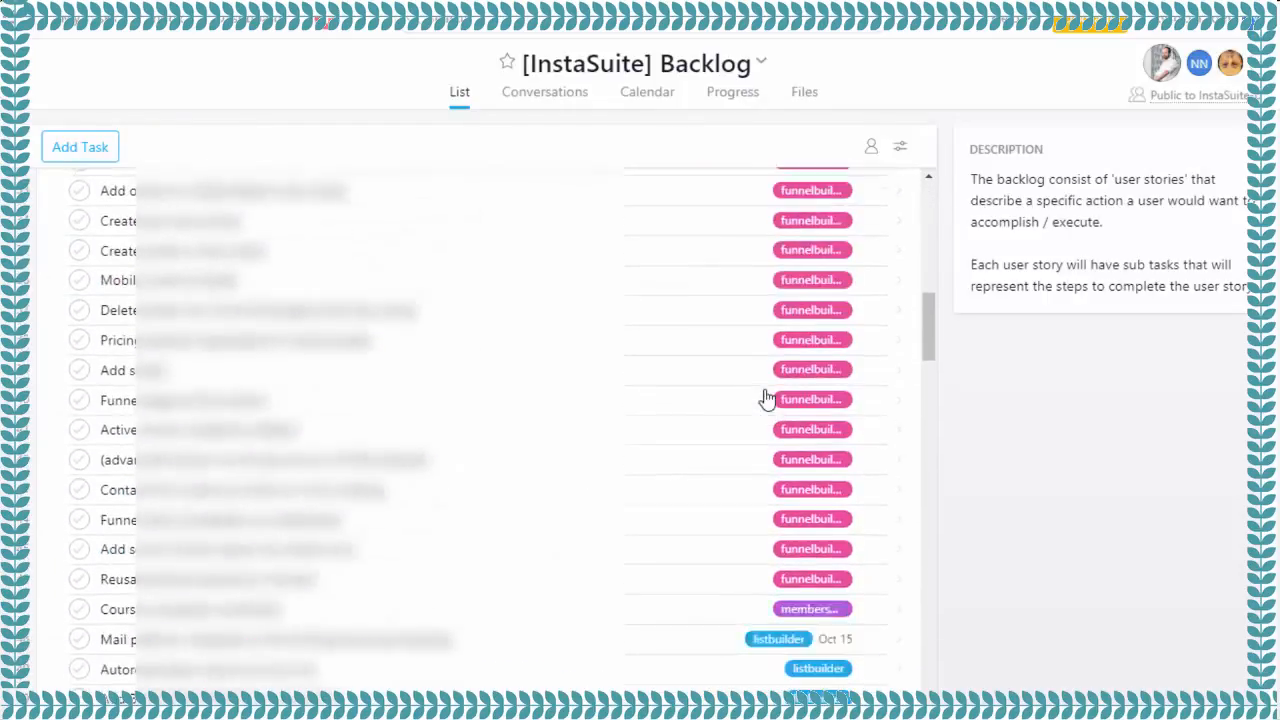
scroll(766, 398, "down", 3)
scroll(766, 398, "up", 15)
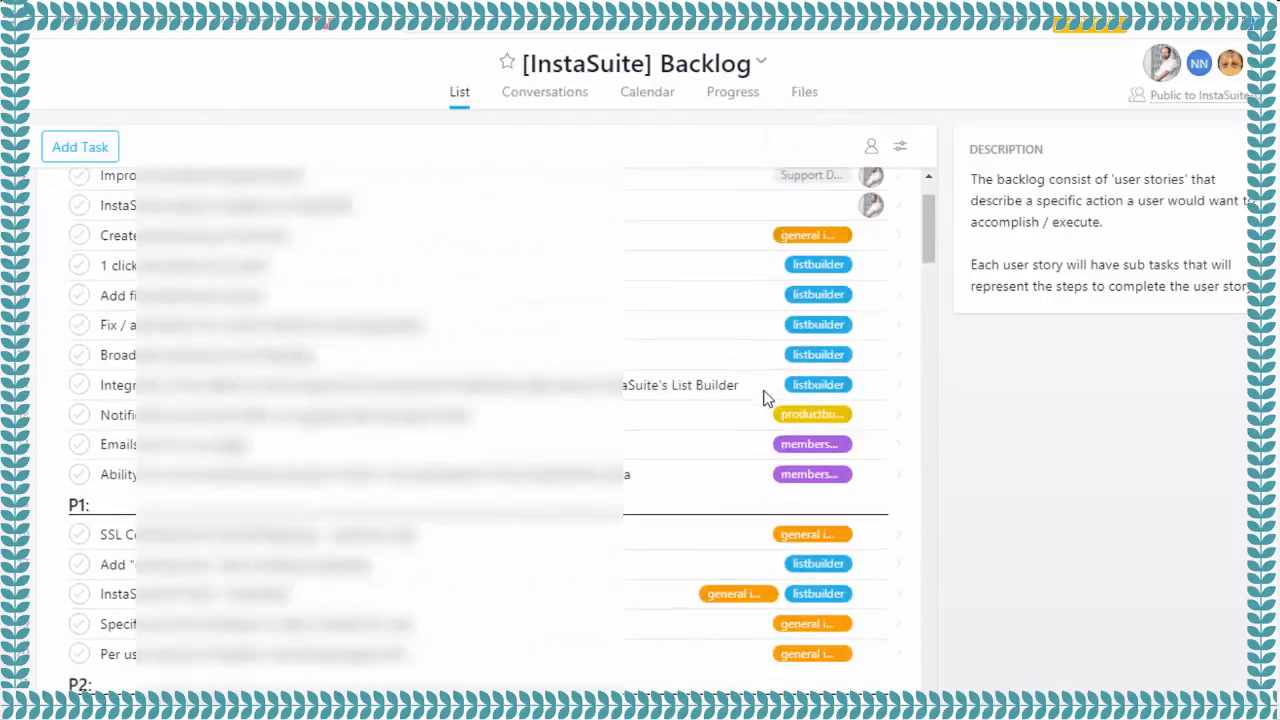